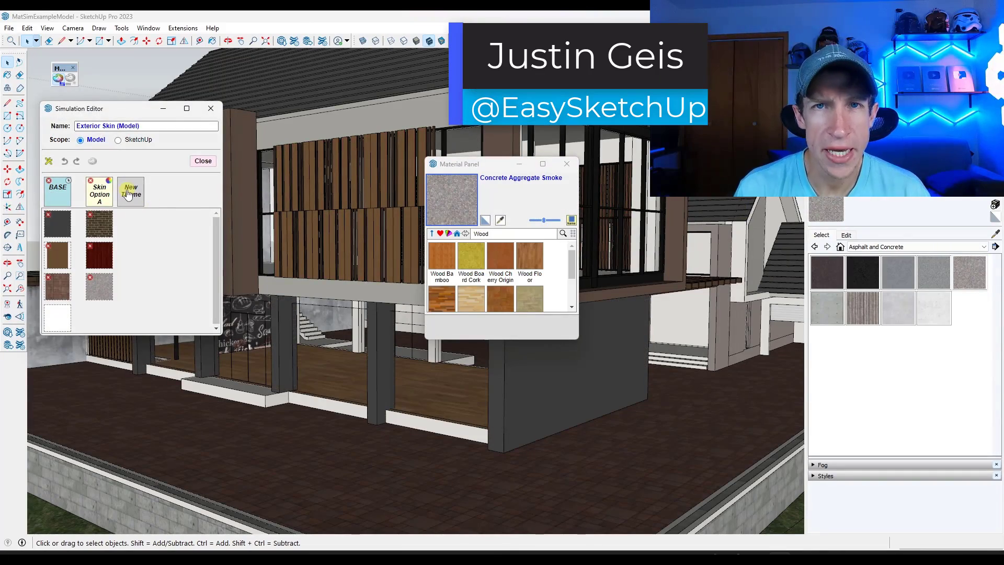
Create the 'Skin Option B' theme, give it a replacement material, and save the Exterior Skin changes
type("Skin Option B")
left_click(497, 293)
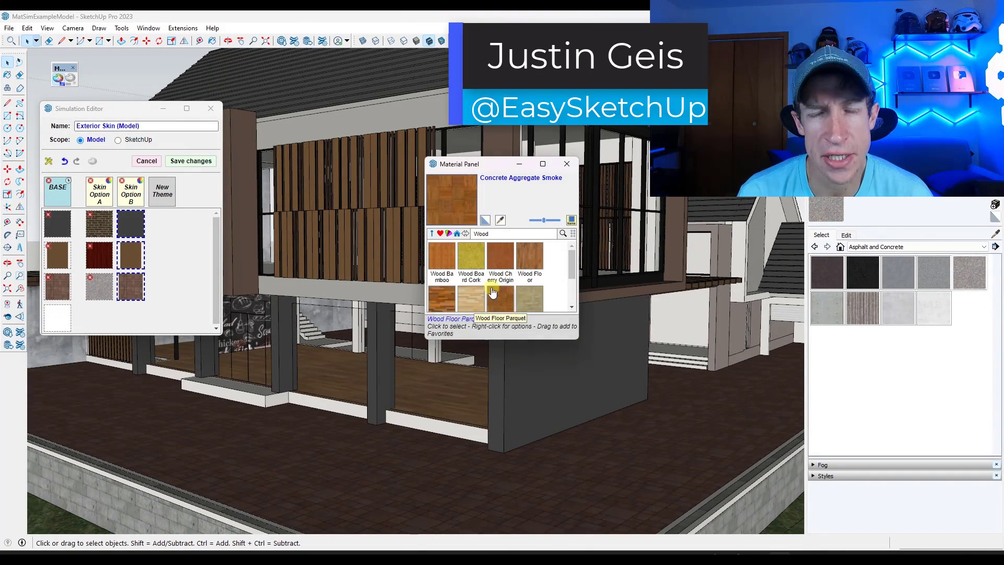
left_click(566, 164)
scroll(411, 197, "up", 3)
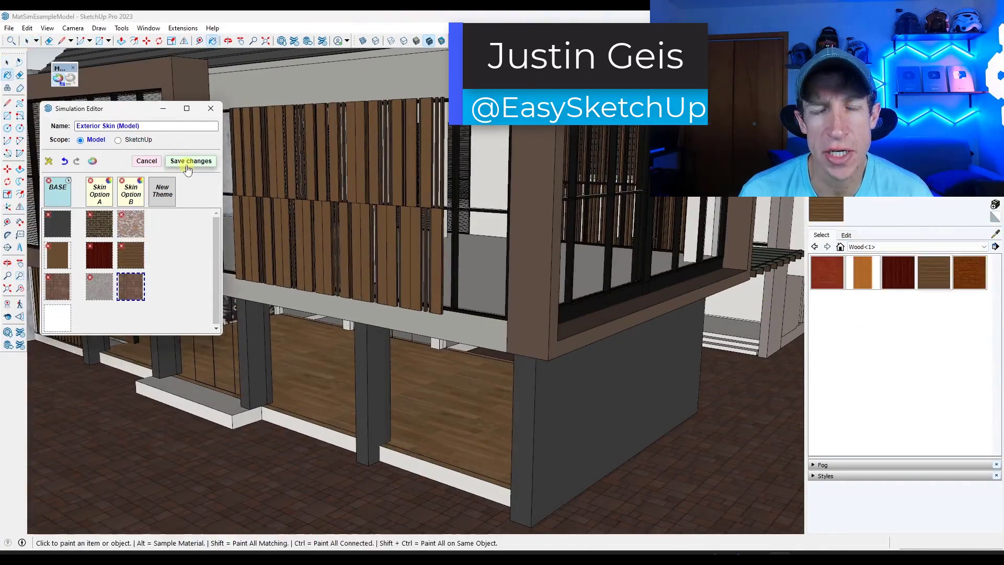
left_click(191, 160)
Preview Skin Option A and Skin Option B on the house, ending on the BASE materials
scroll(444, 268, "down", 5)
left_click(586, 254)
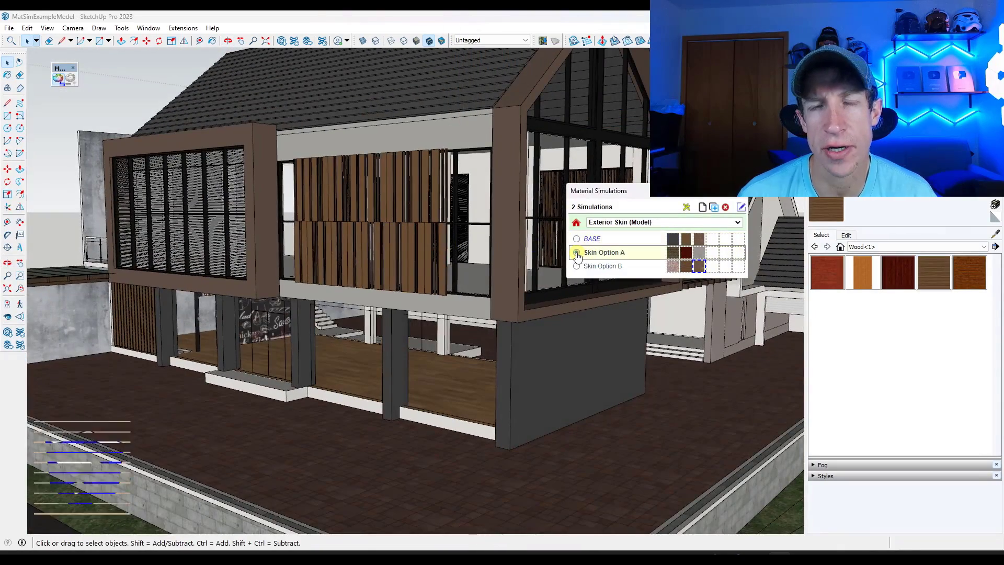
left_click(577, 267)
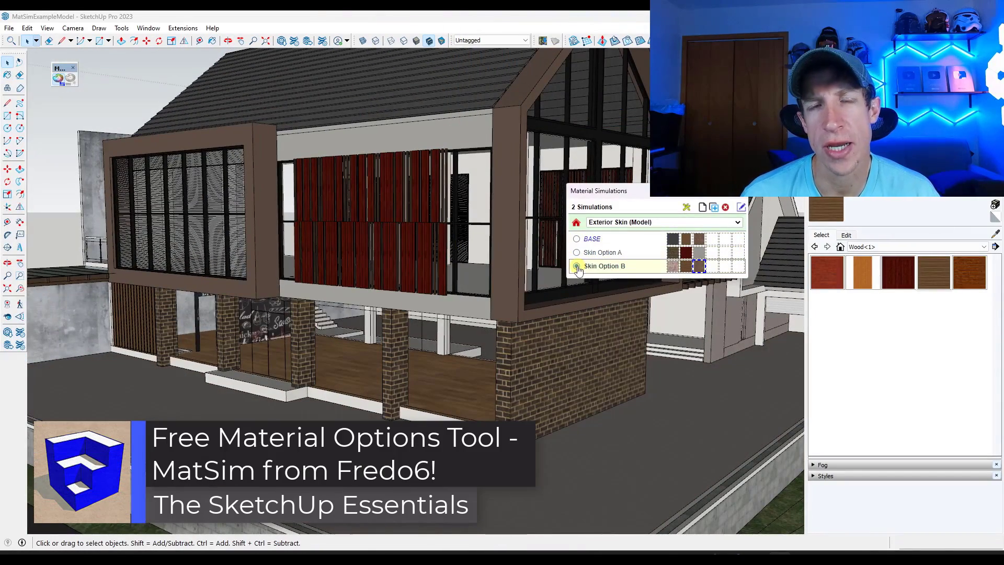
left_click(577, 253)
left_click(577, 267)
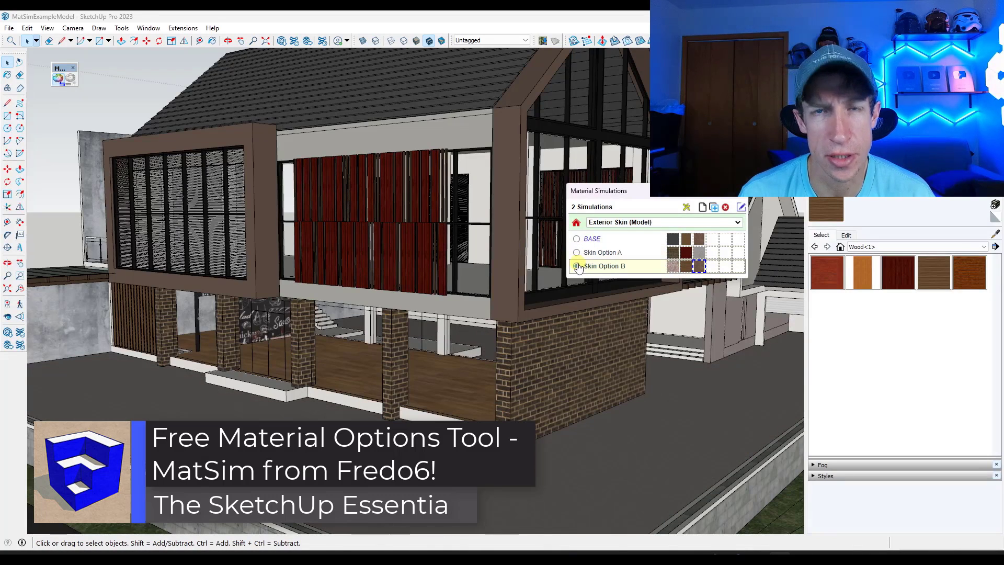
left_click(576, 239)
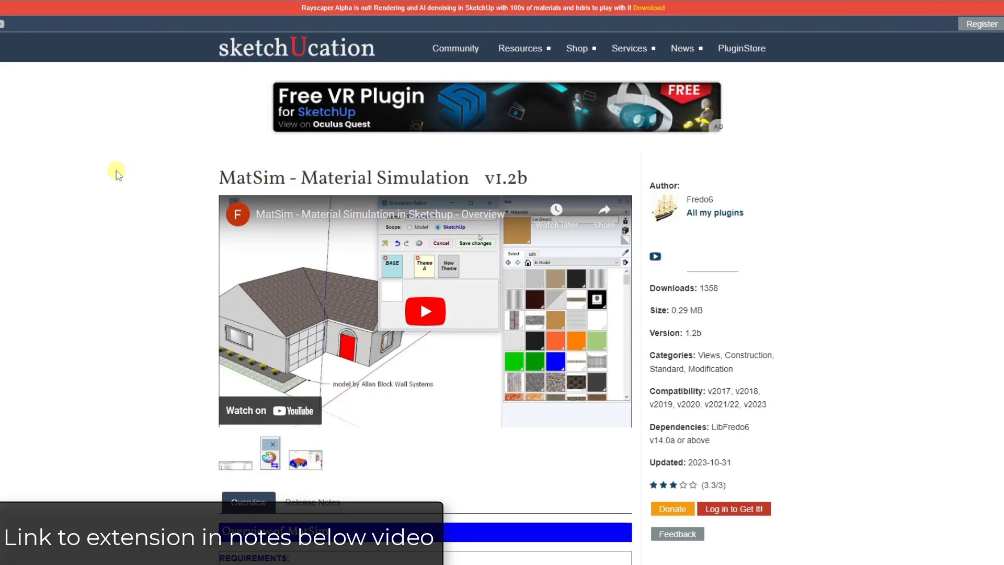
scroll(116, 170, "down", 3)
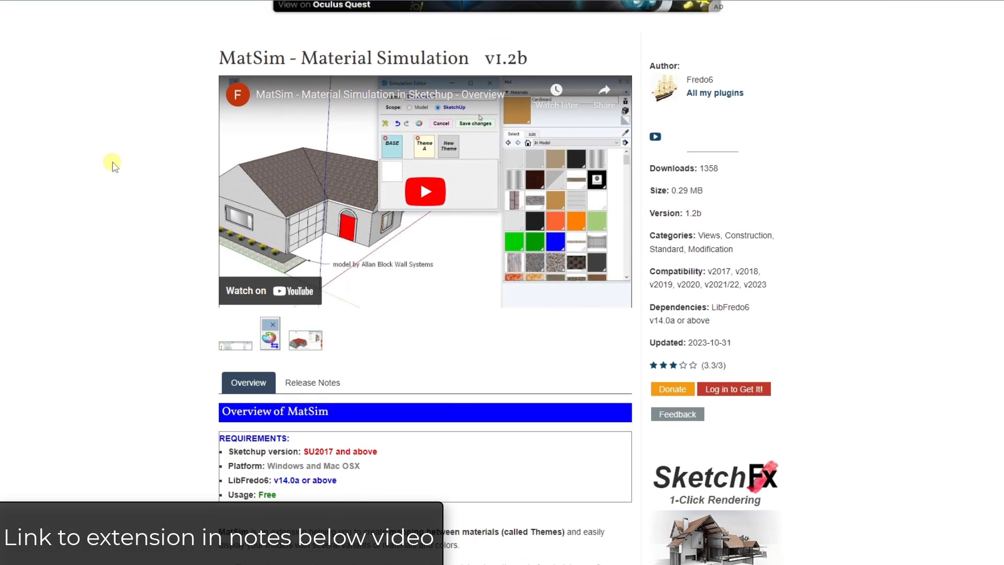
scroll(118, 165, "up", 3)
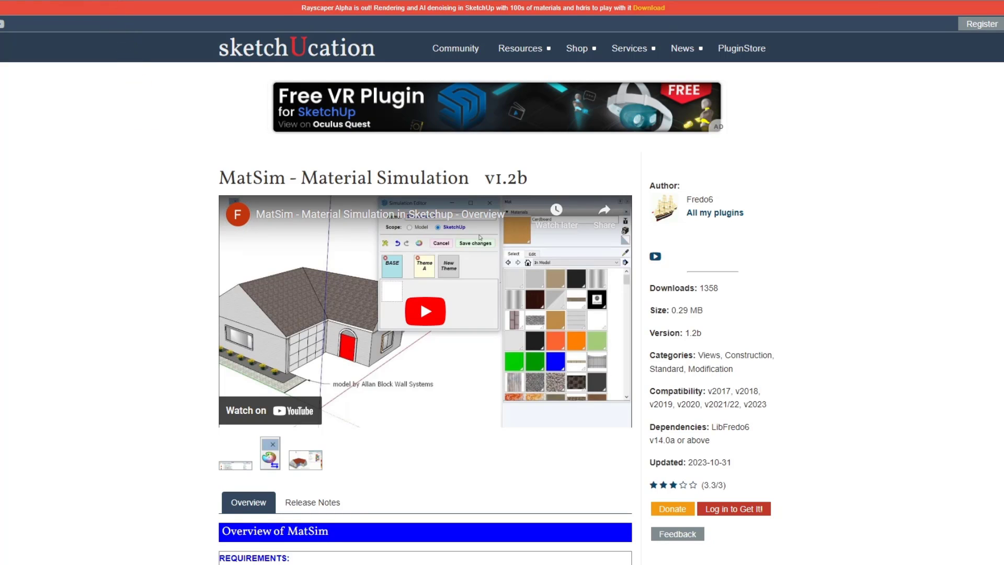
scroll(124, 251, "down", 2)
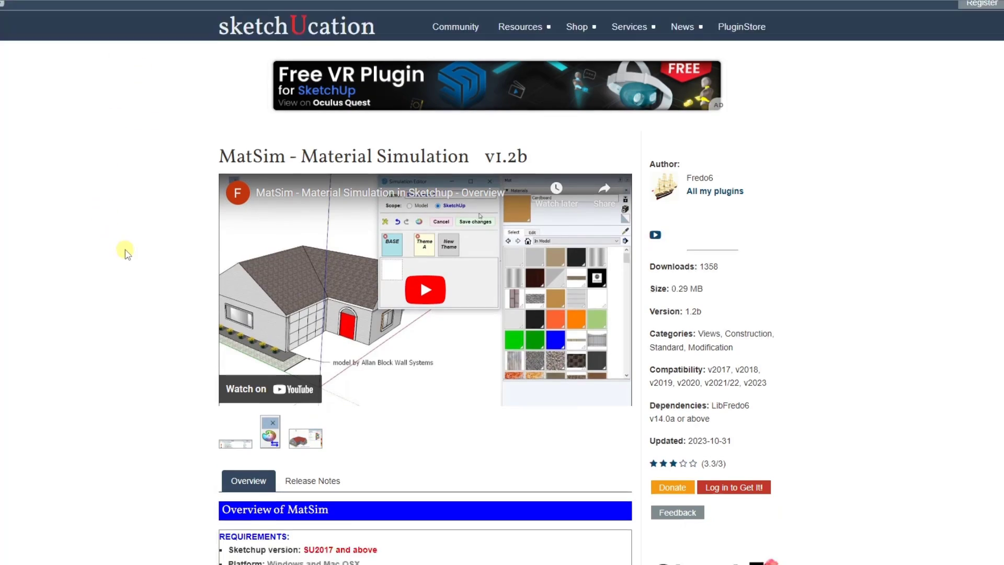
scroll(133, 245, "down", 2)
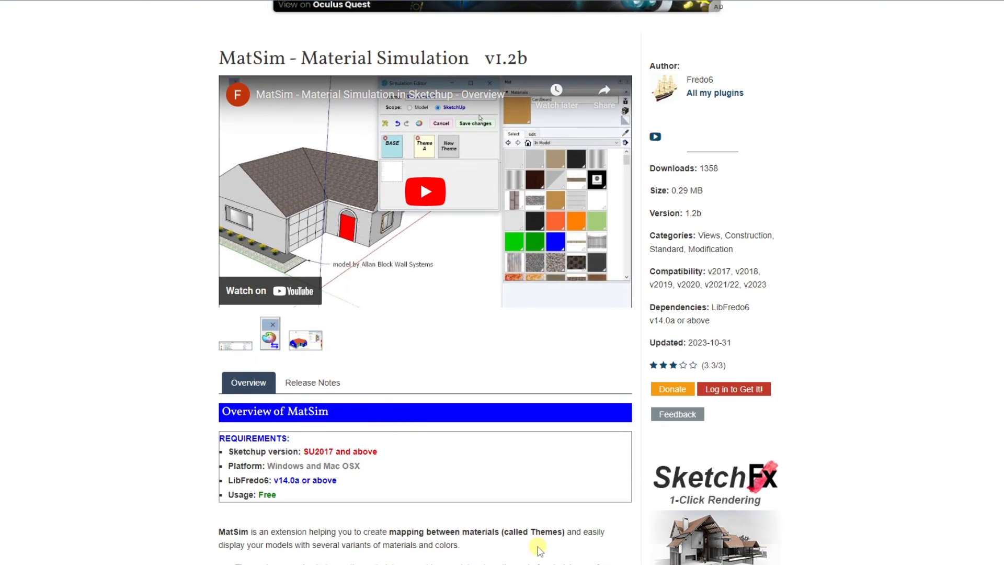
scroll(544, 529, "down", 5)
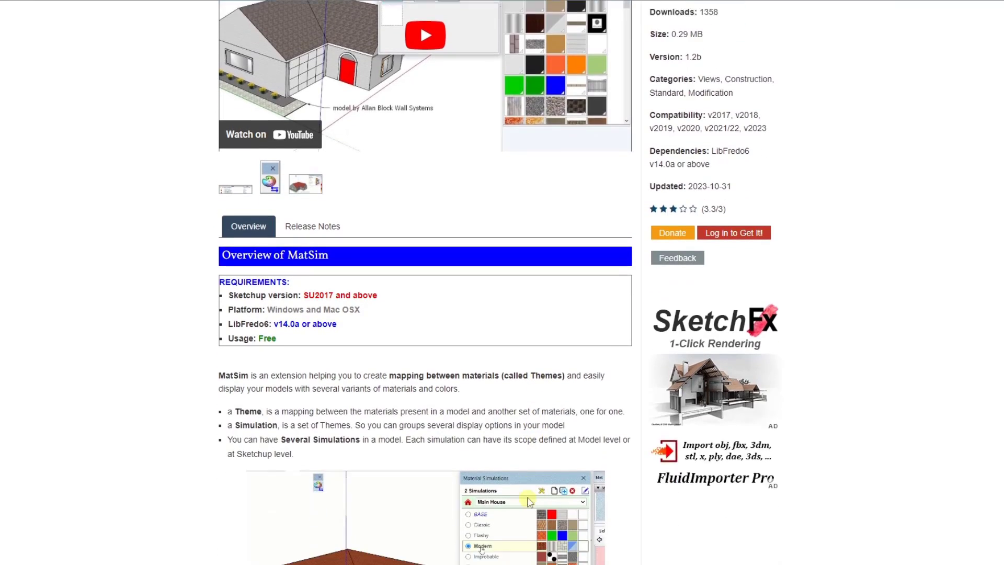
scroll(527, 486, "down", 4)
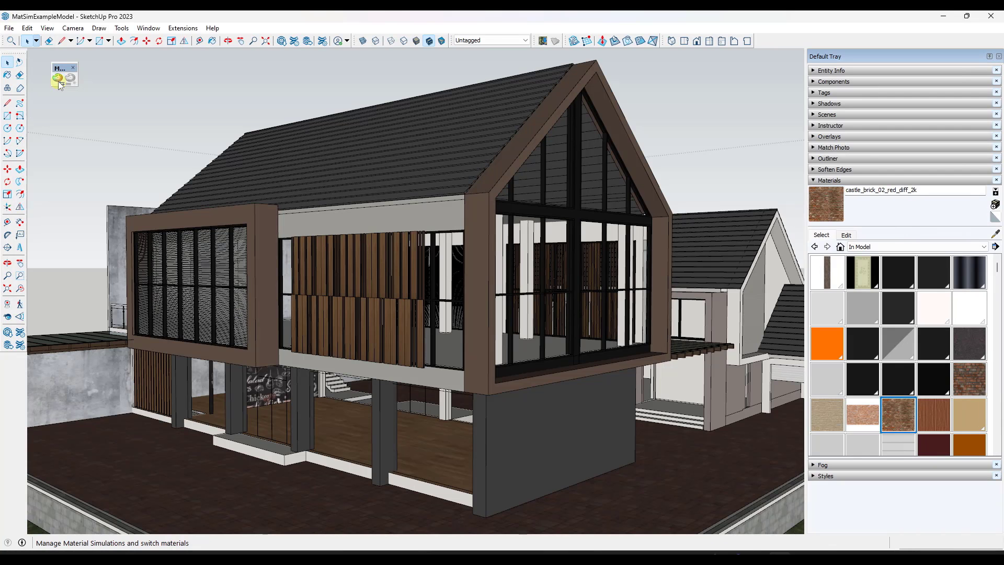
Open Material Simulations, check that Simulation 1 is listed, and move the dialog higher over the model
left_click(58, 81)
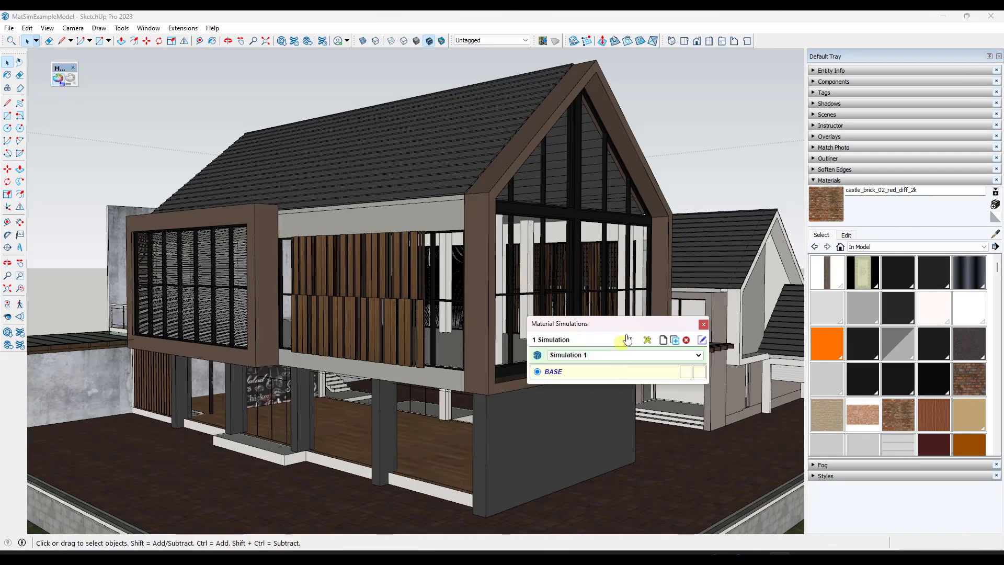
left_click(663, 357)
left_click(665, 356)
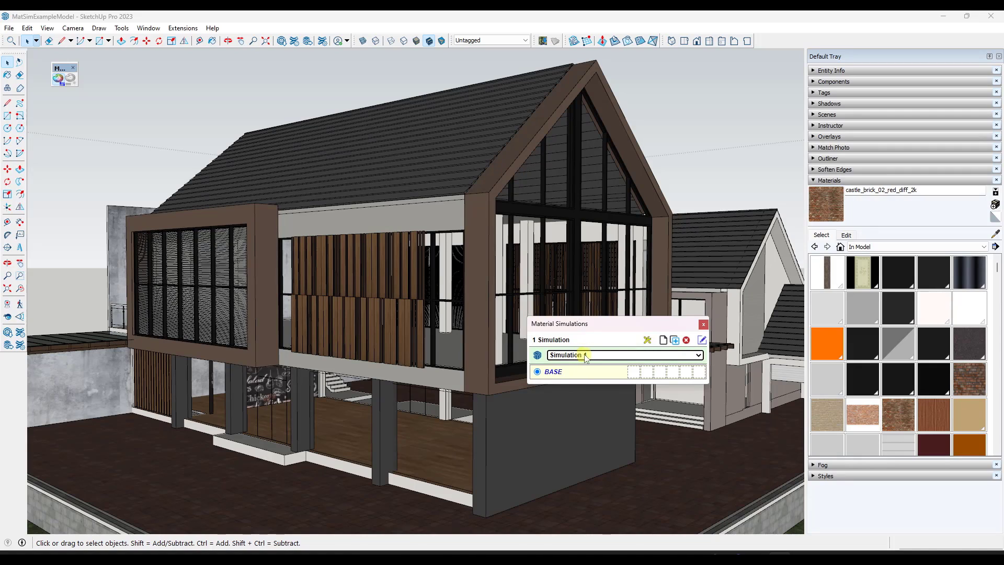
left_click_drag(645, 324, 649, 245)
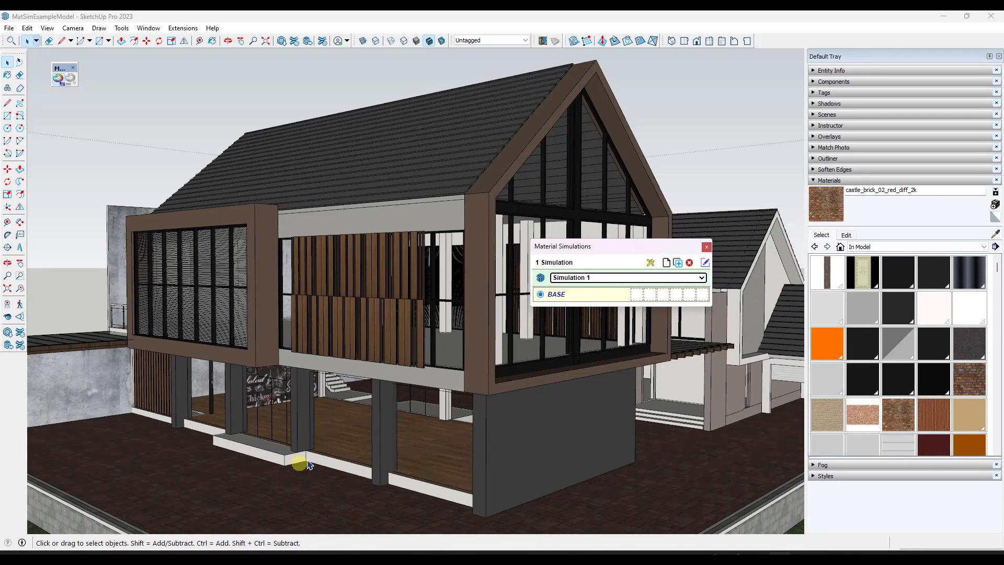
Open Simulation 1 in the Simulation Editor, close the material browser, and centre the editor
left_click(705, 263)
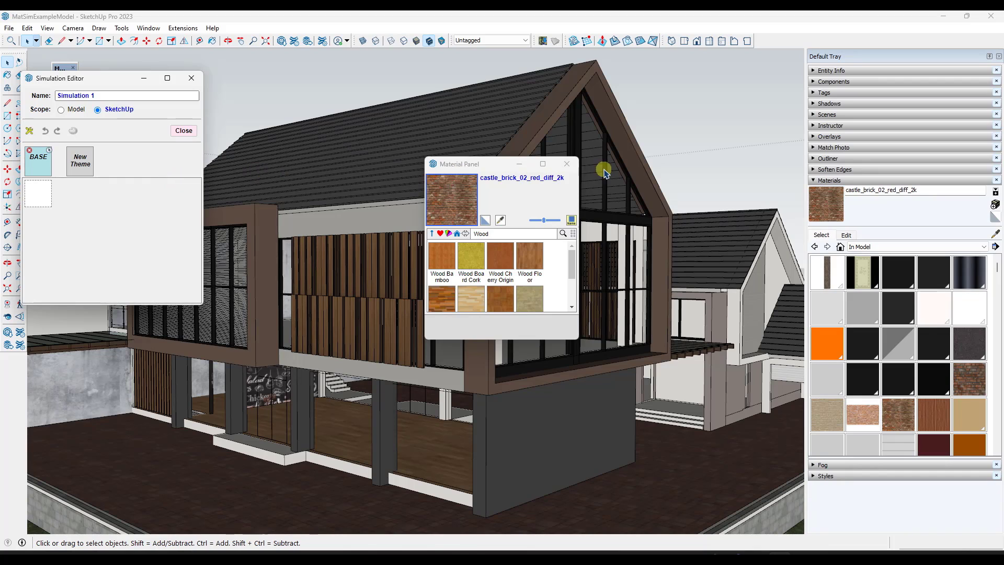
left_click(567, 163)
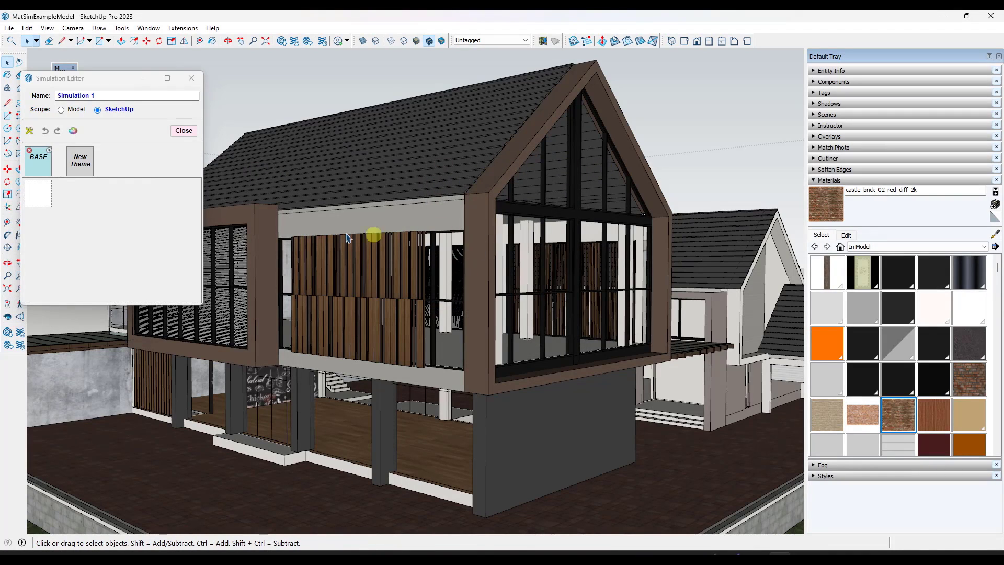
left_click_drag(99, 84, 462, 136)
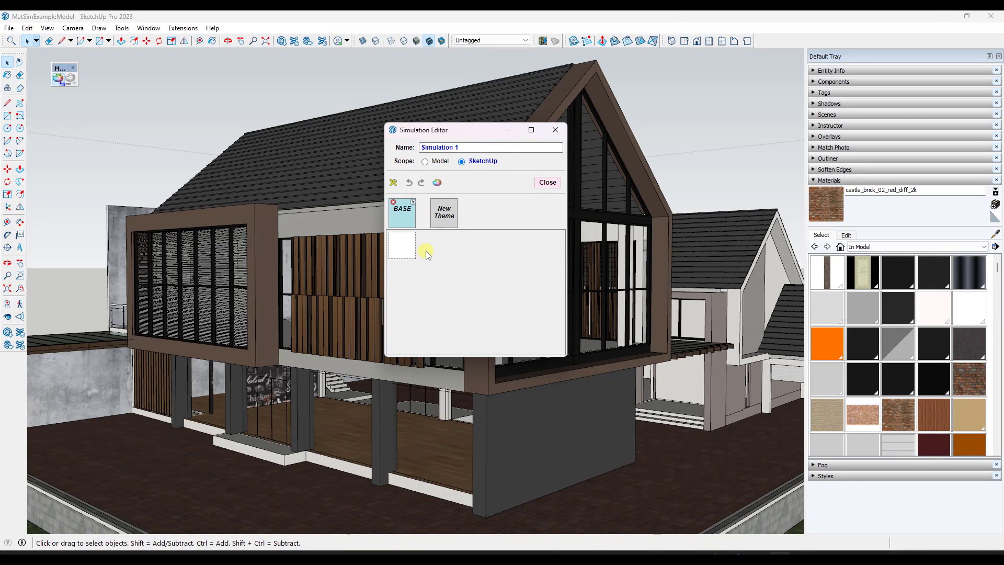
Rename the simulation to 'Exterior Skin' and set its Scope to Model
left_click(472, 148)
left_click_drag(468, 148, 377, 148)
type("Exterior Skin")
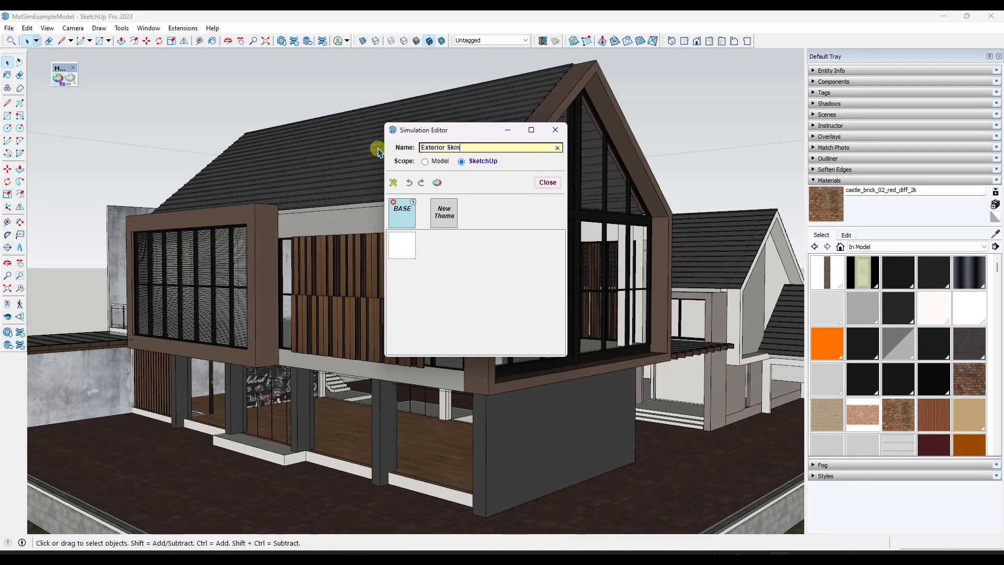
key("Return")
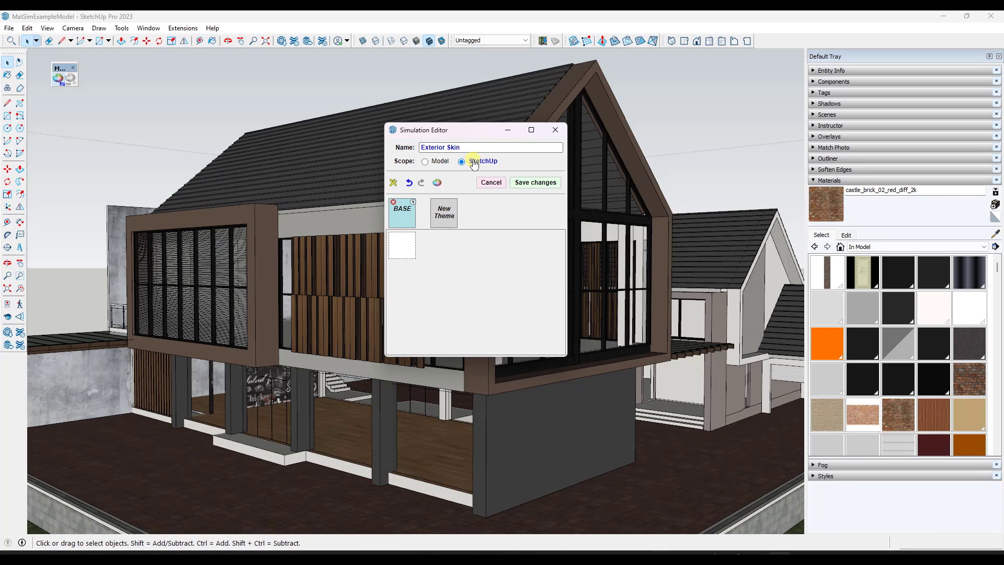
left_click(434, 164)
Sample the dark grey wall material (Material50) and add it to the BASE theme
left_click_drag(439, 139, 95, 117)
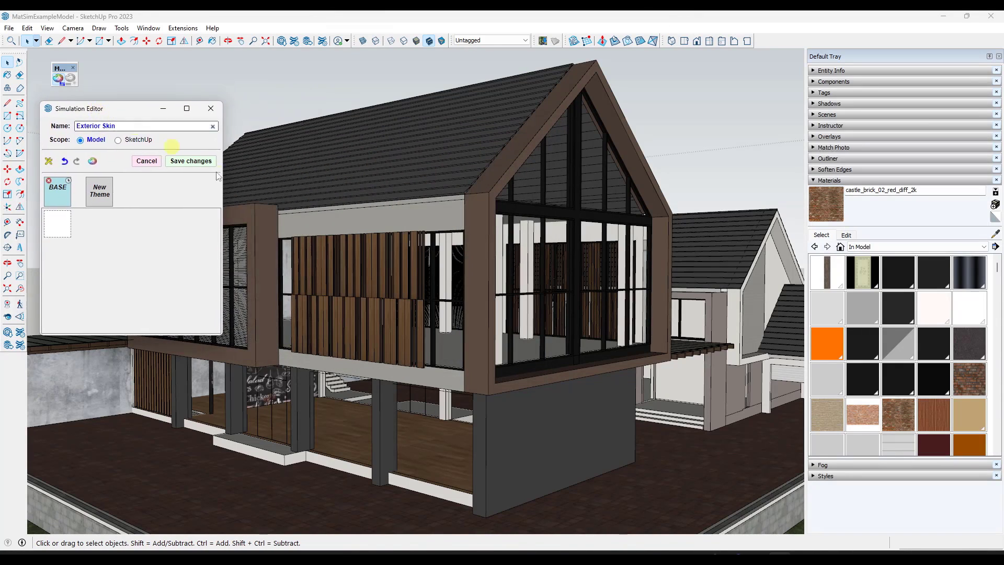
scroll(495, 282, "up", 3)
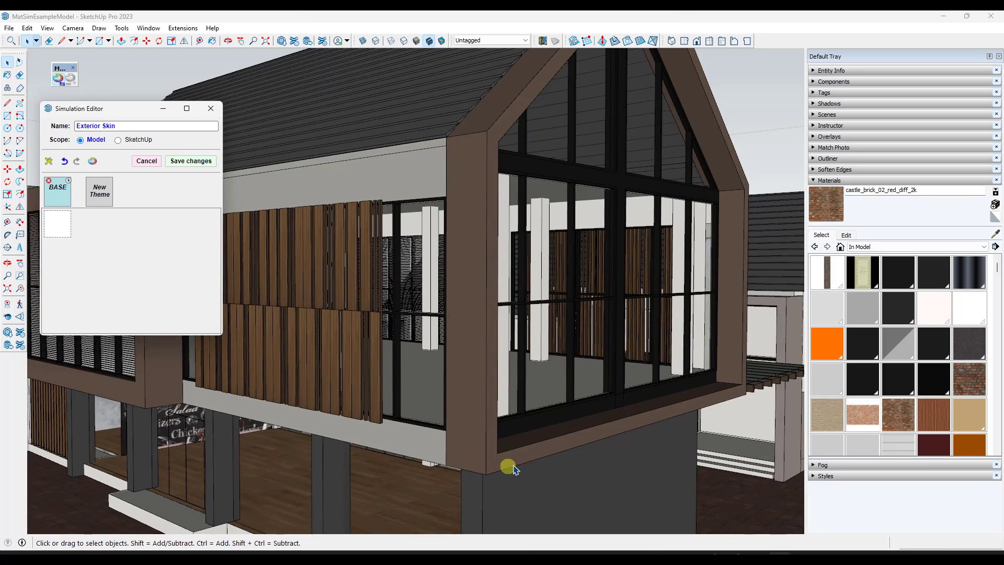
scroll(480, 292, "down", 3)
scroll(485, 455, "up", 5)
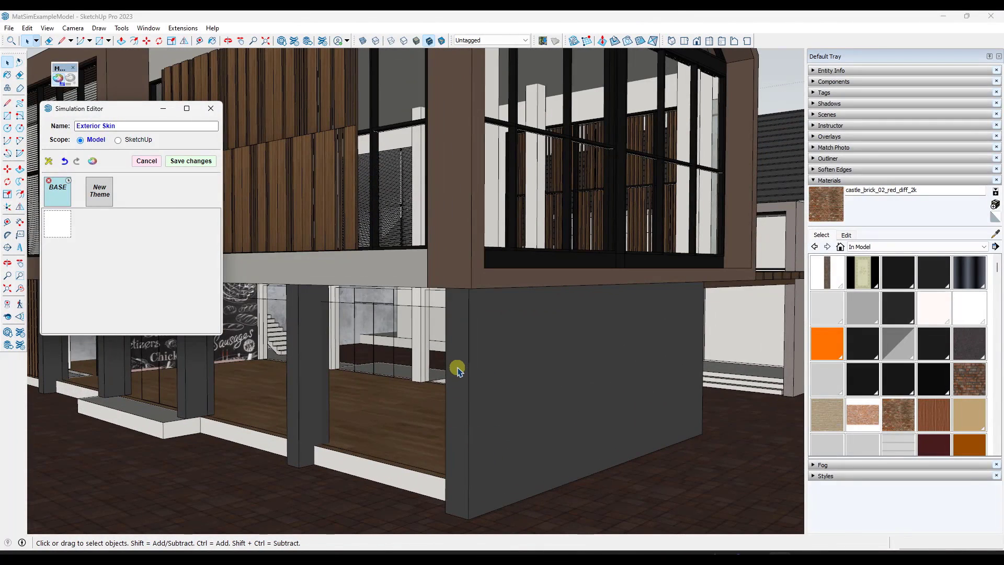
left_click(995, 234)
left_click(998, 237)
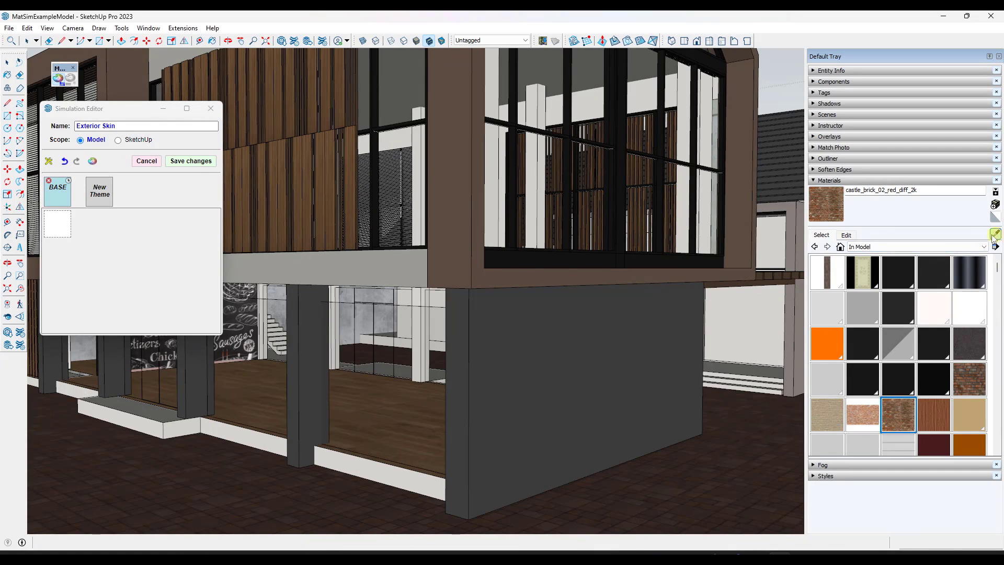
left_click(566, 331)
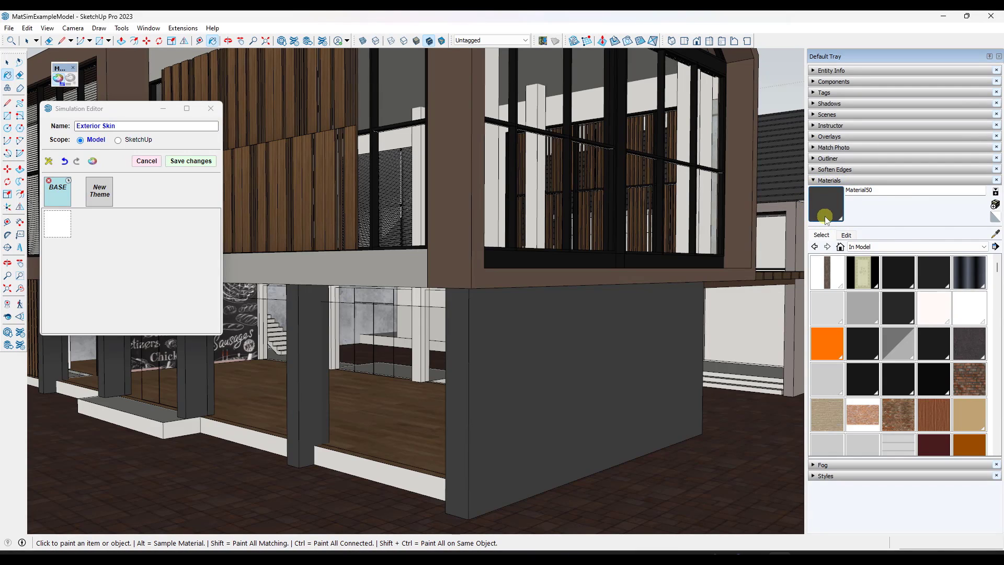
left_click(60, 228)
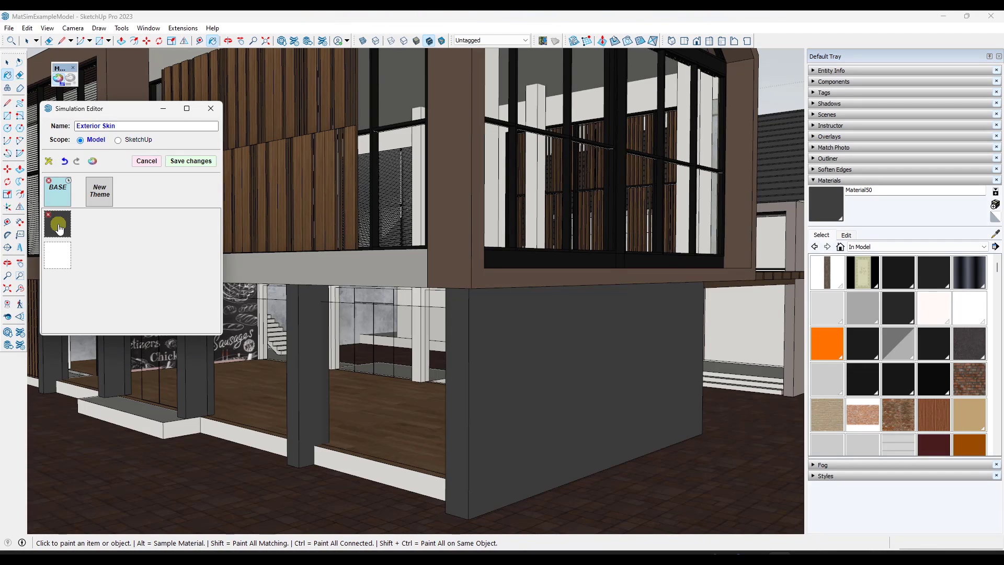
mouse_move(58, 228)
left_mouse_down()
mouse_move(65, 210)
mouse_move(50, 216)
mouse_move(60, 246)
left_mouse_up()
Sample the wood cladding (Material11) from the wall and add it to the BASE theme
left_click(995, 235)
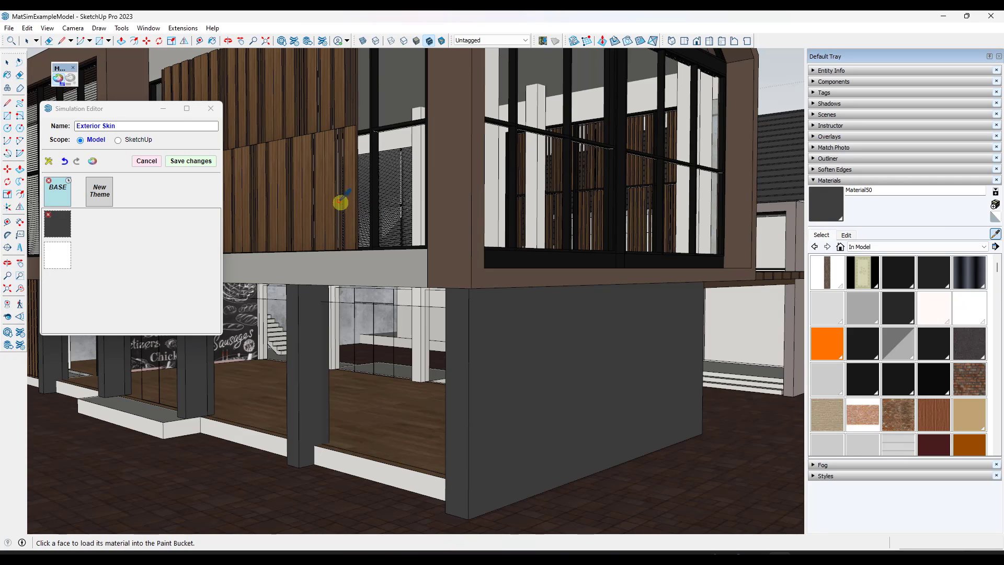
left_click(330, 172)
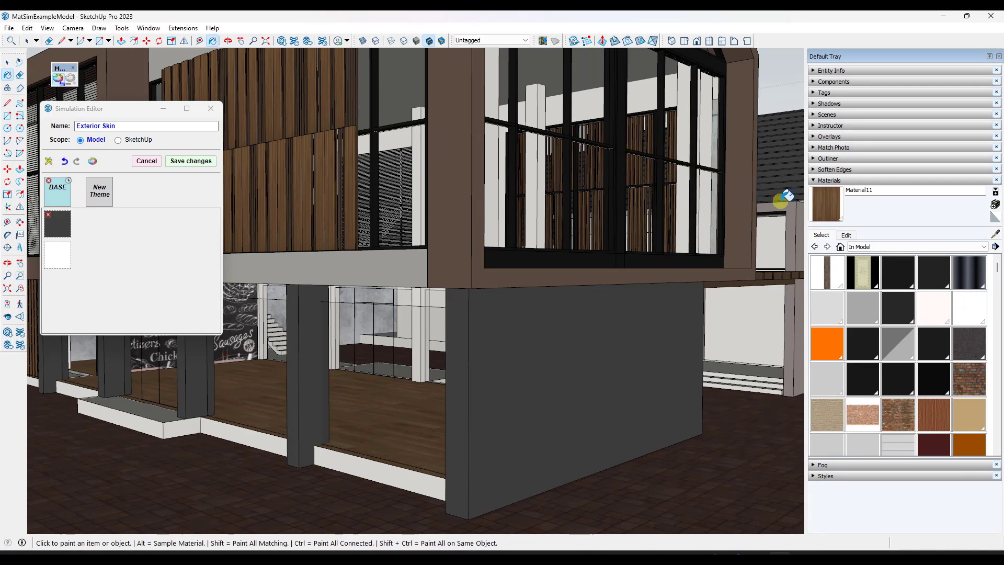
scroll(309, 155, "up", 4)
scroll(386, 224, "down", 8)
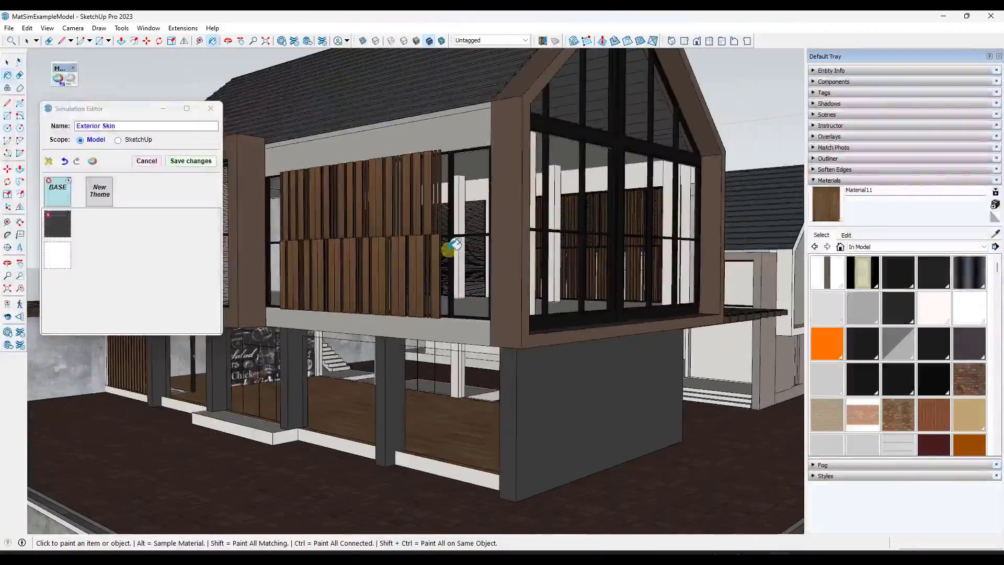
mouse_move(457, 247)
middle_mouse_down()
mouse_move(243, 244)
mouse_move(470, 251)
mouse_move(415, 224)
middle_mouse_up()
scroll(404, 224, "up", 2)
left_click(52, 262)
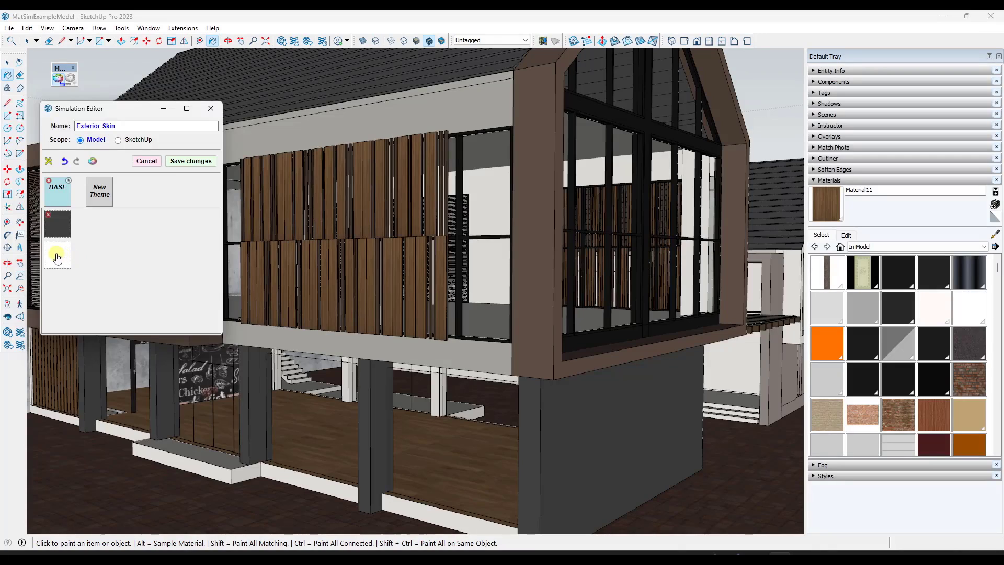
left_click(57, 258)
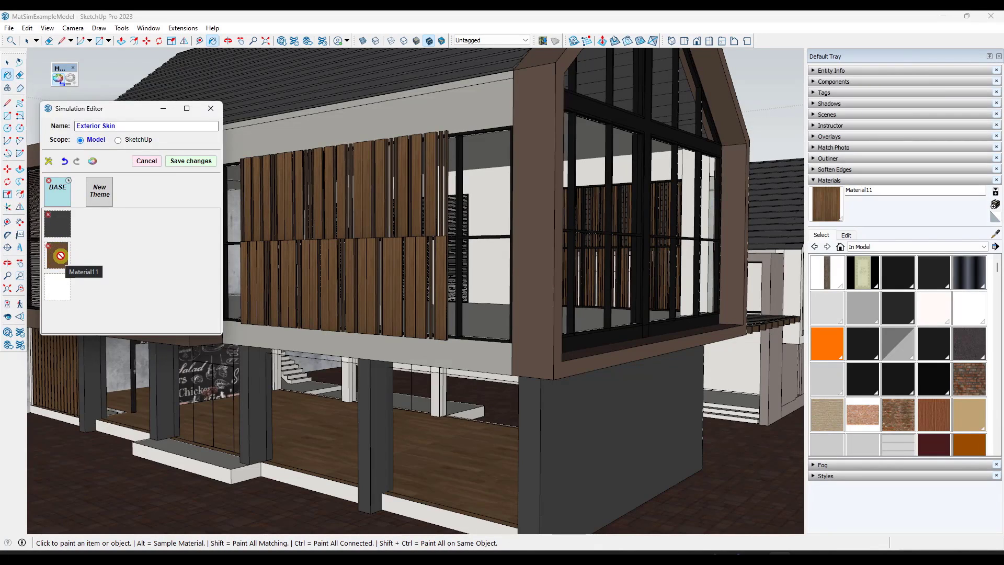
middle_click_drag(359, 307, 413, 251)
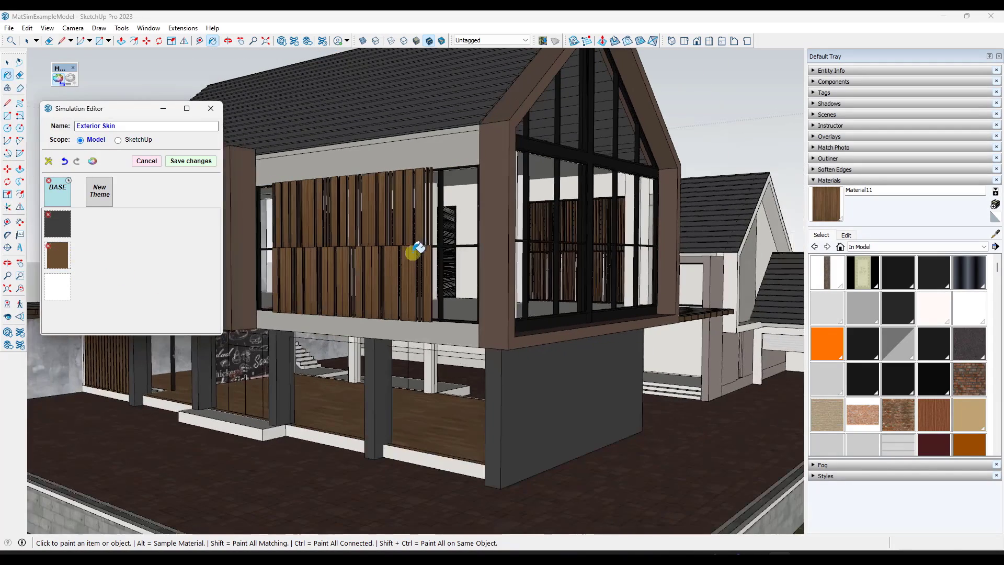
middle_click_drag(402, 292, 420, 248)
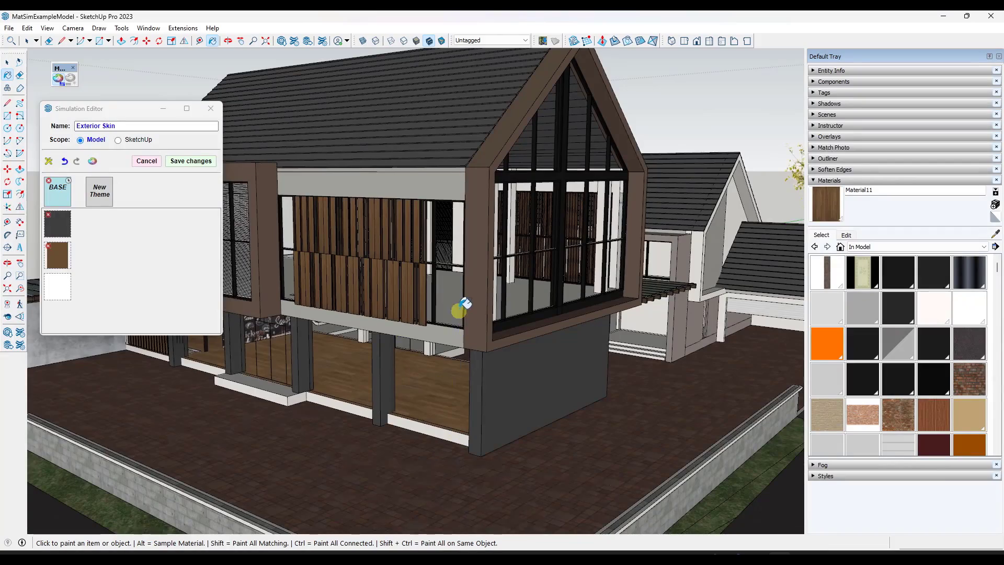
scroll(467, 314, "up", 4)
scroll(467, 486, "up", 2)
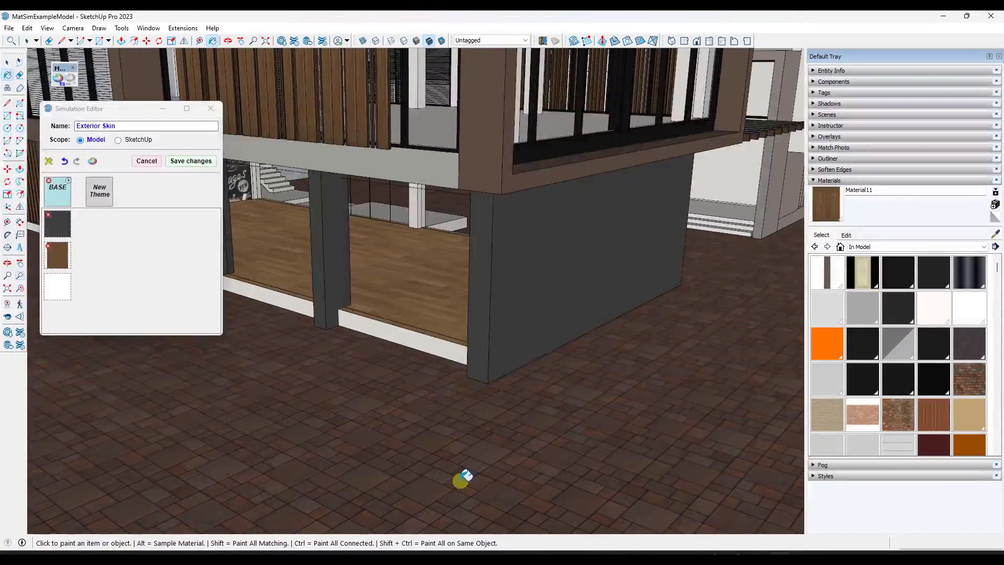
Sample the brick paving floor material (Material4) and drag it into the next BASE slot
left_click(93, 163)
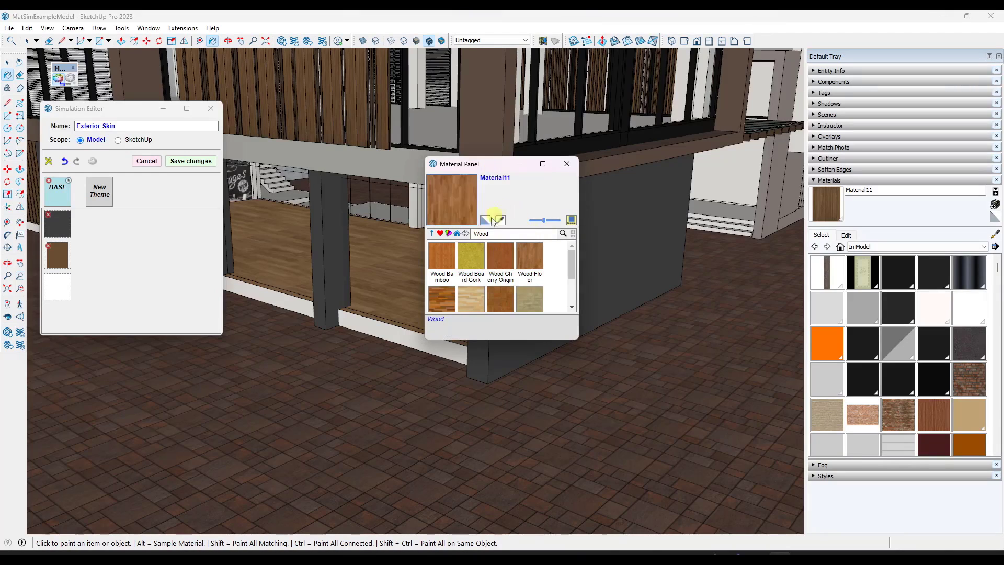
scroll(523, 287, "down", 3)
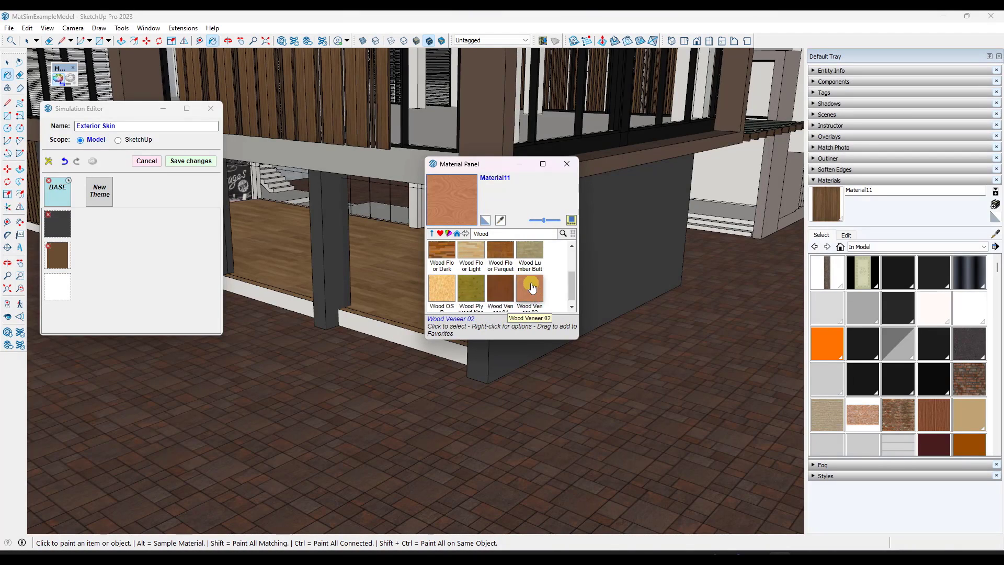
left_click(504, 233)
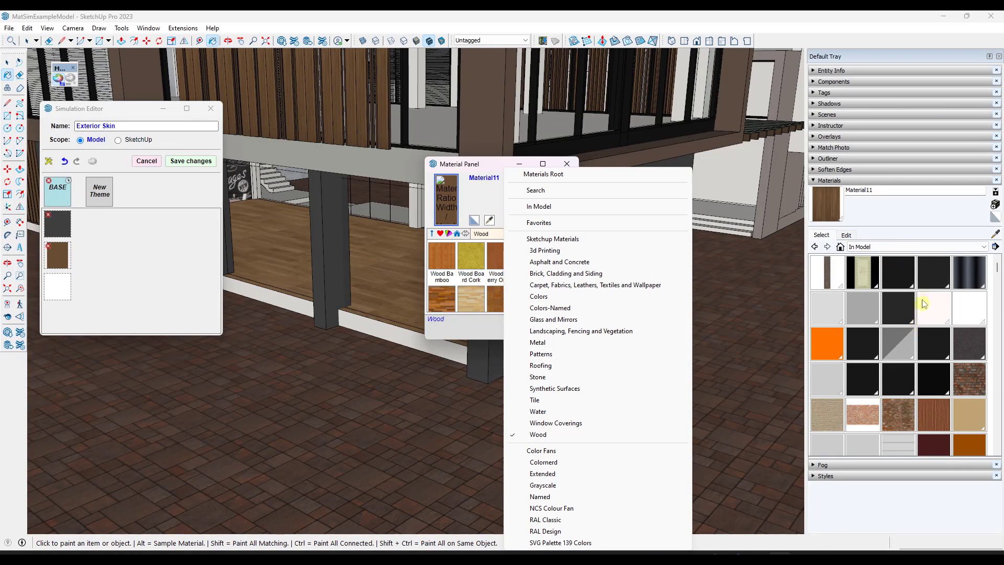
left_click(871, 248)
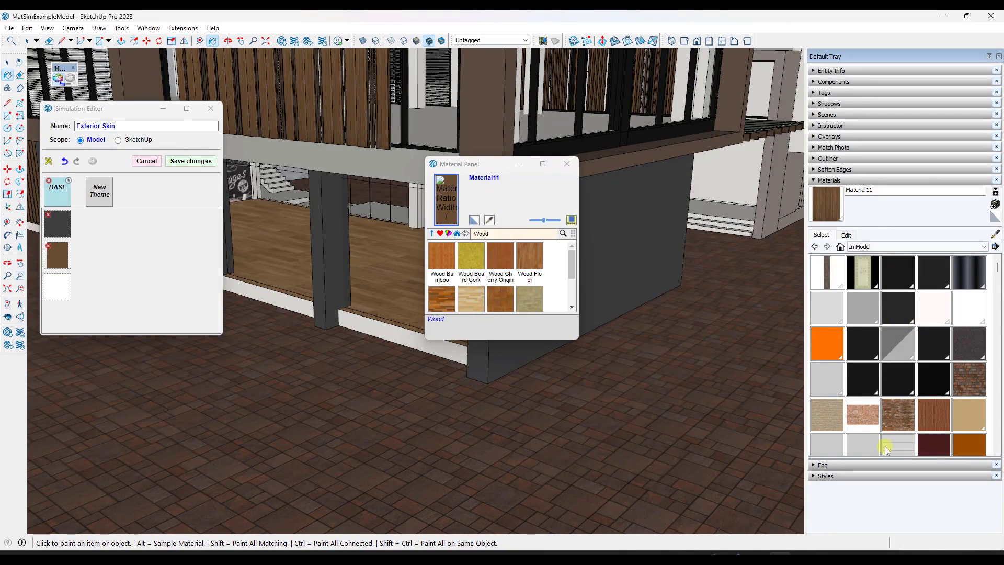
left_click(492, 220)
left_click(491, 221)
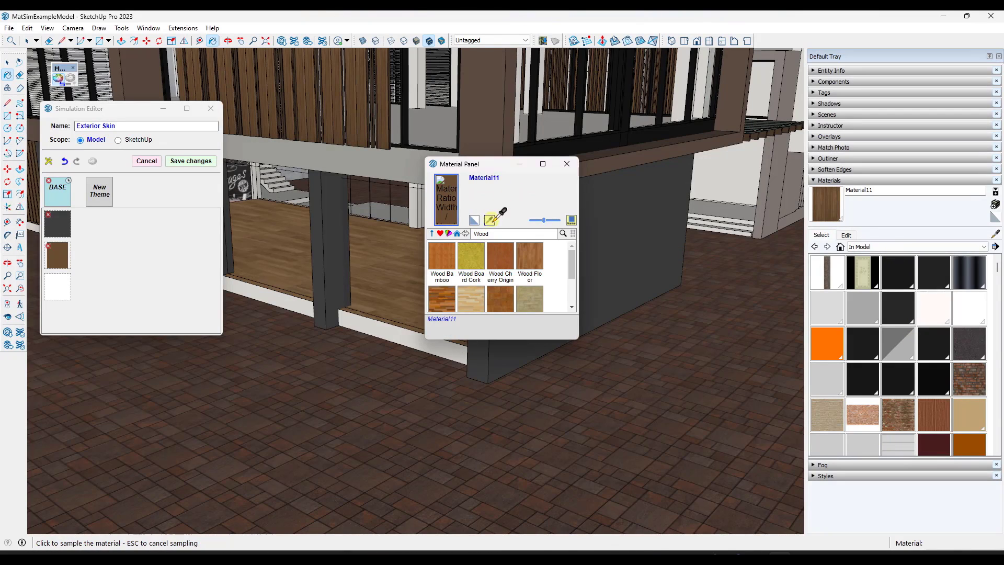
left_click(305, 416)
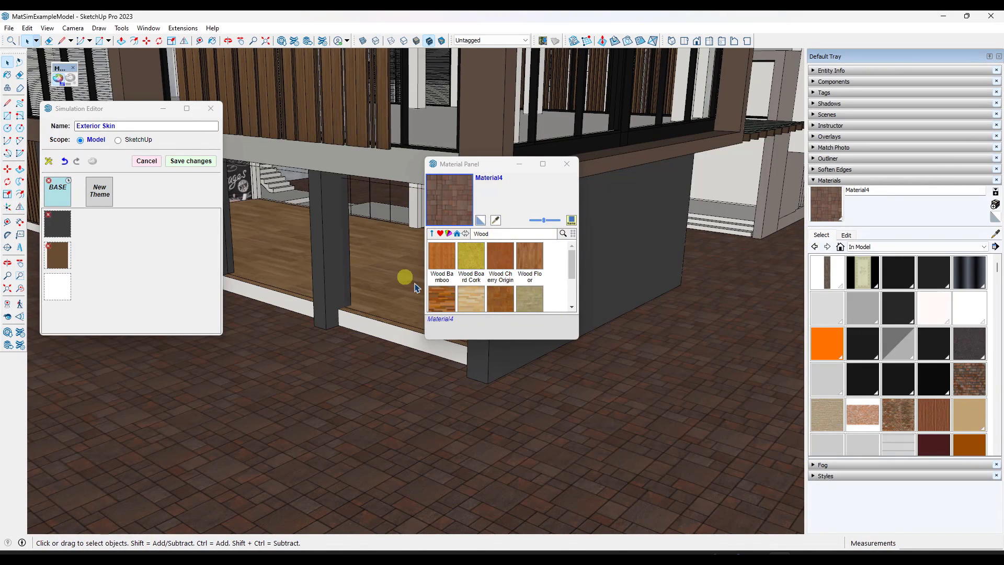
left_click(446, 261)
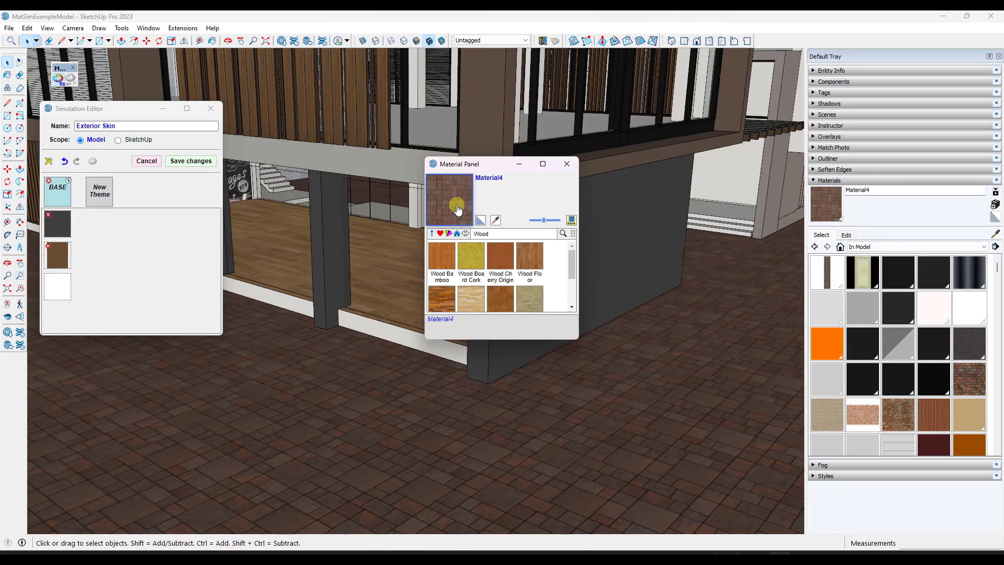
left_click_drag(377, 213, 59, 288)
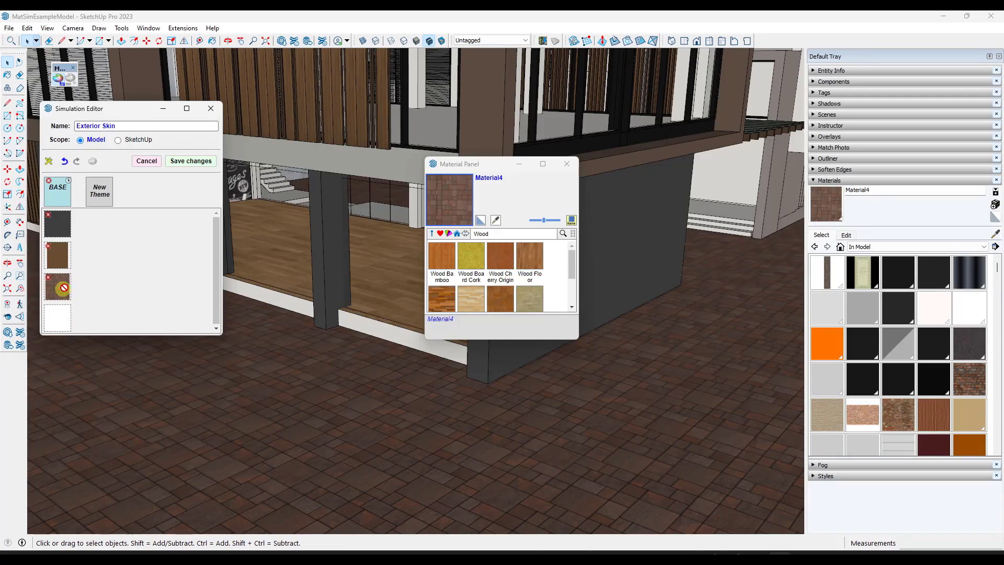
left_click(567, 163)
left_click(253, 295)
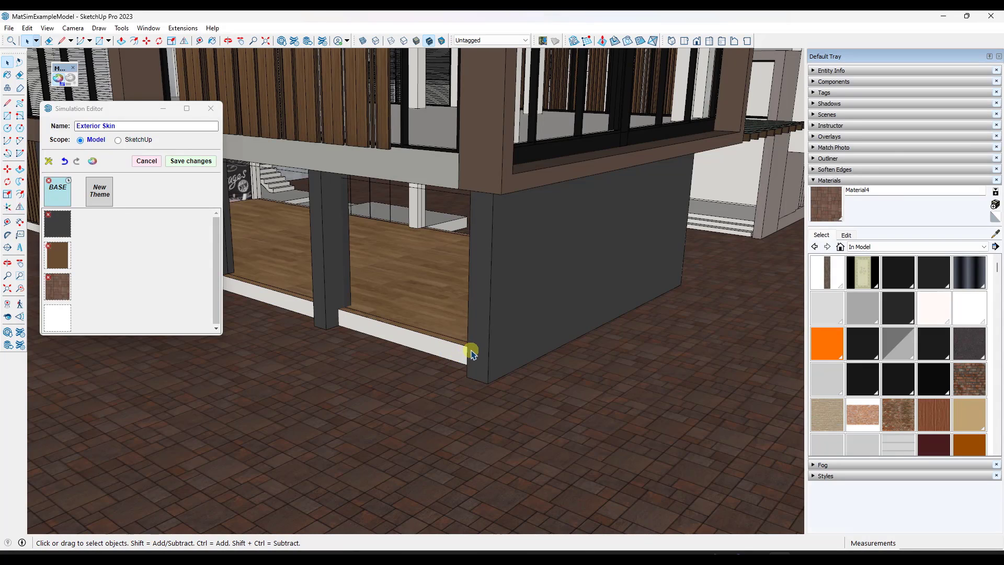
Create a new theme named 'Skin Option A' that copies the three base materials
left_click(101, 195)
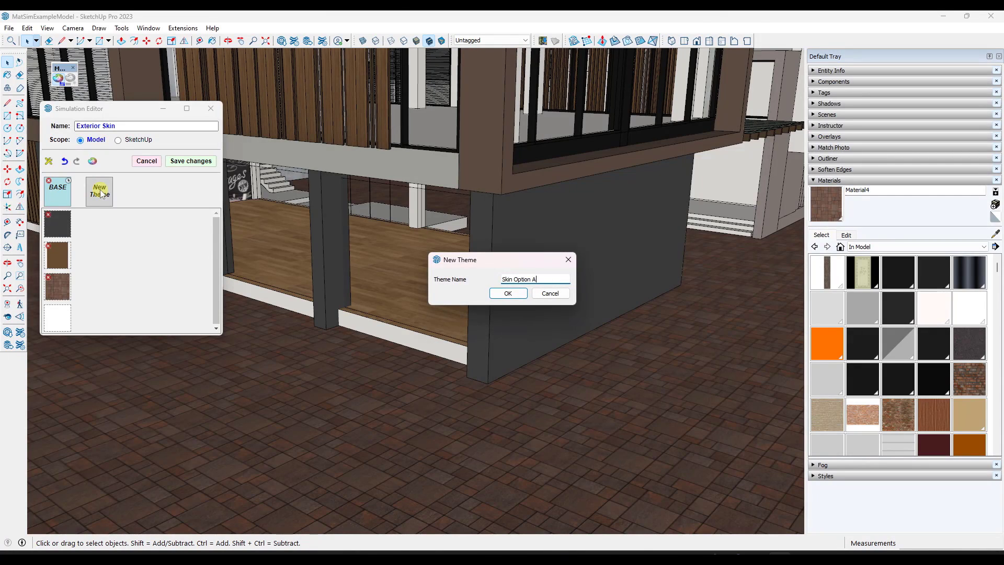
left_click(492, 295)
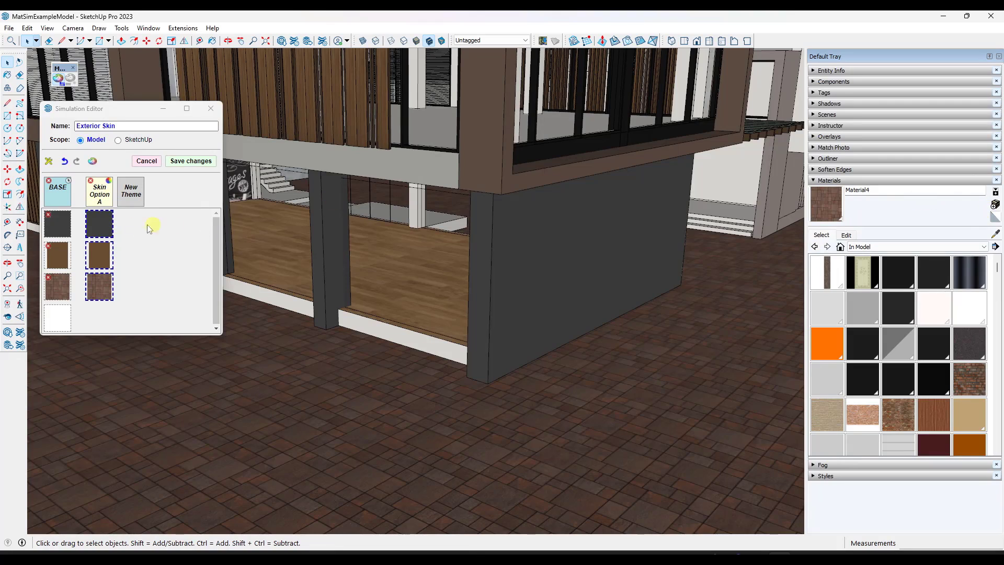
left_click(900, 246)
Replace Skin Option A's first material with Dark Brick from Custom Materials
scroll(901, 306, "down", 3)
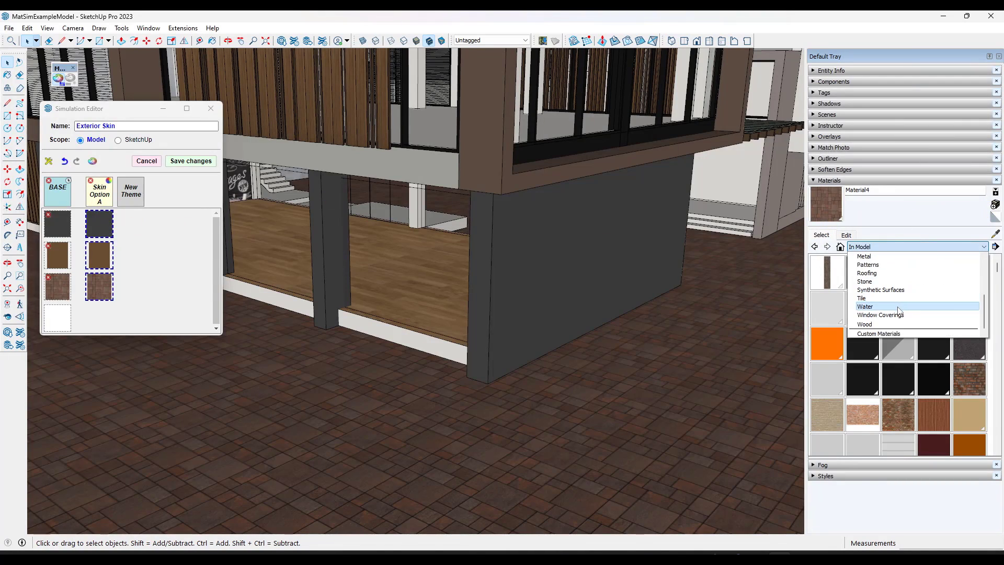
left_click(891, 333)
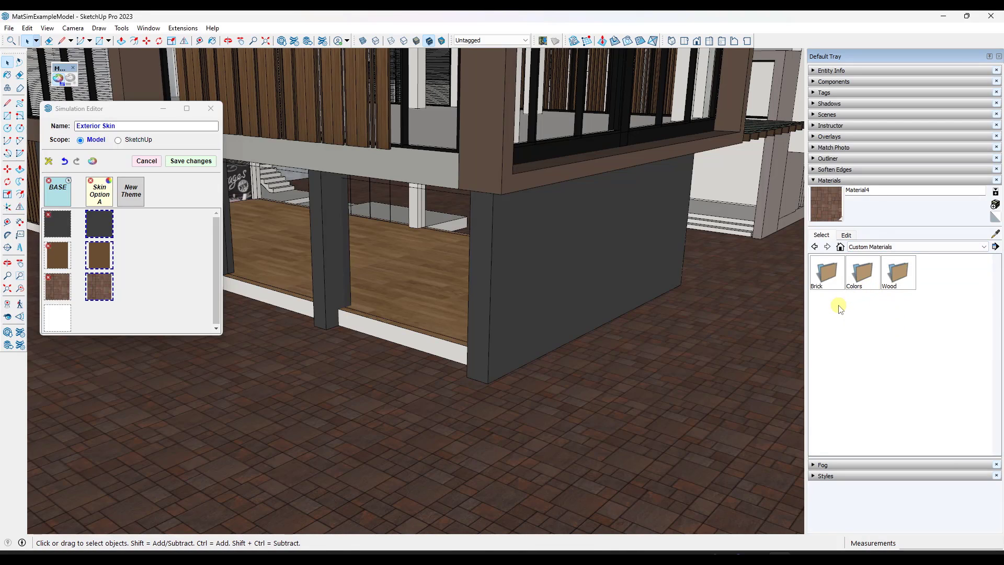
left_click(835, 278)
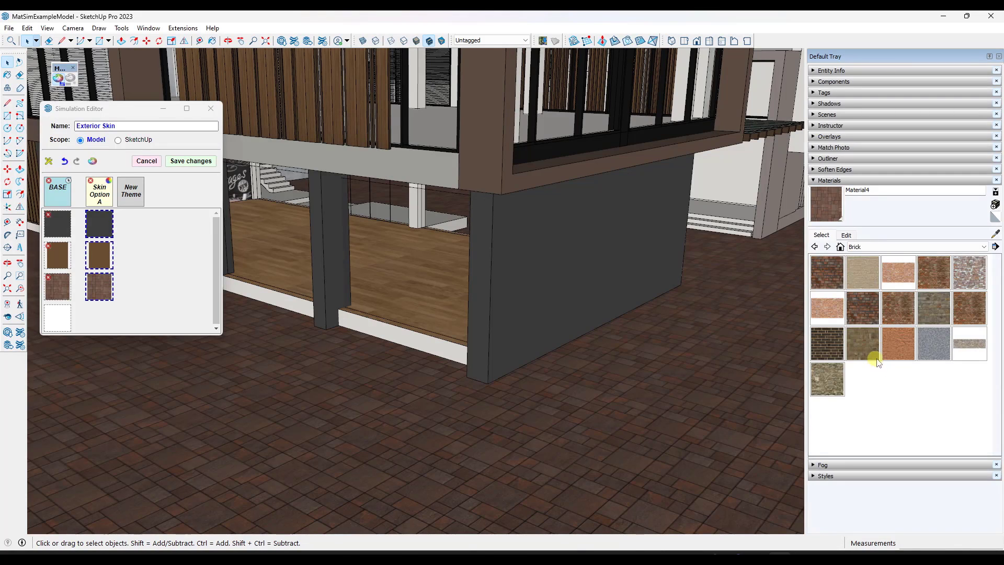
left_click(826, 350)
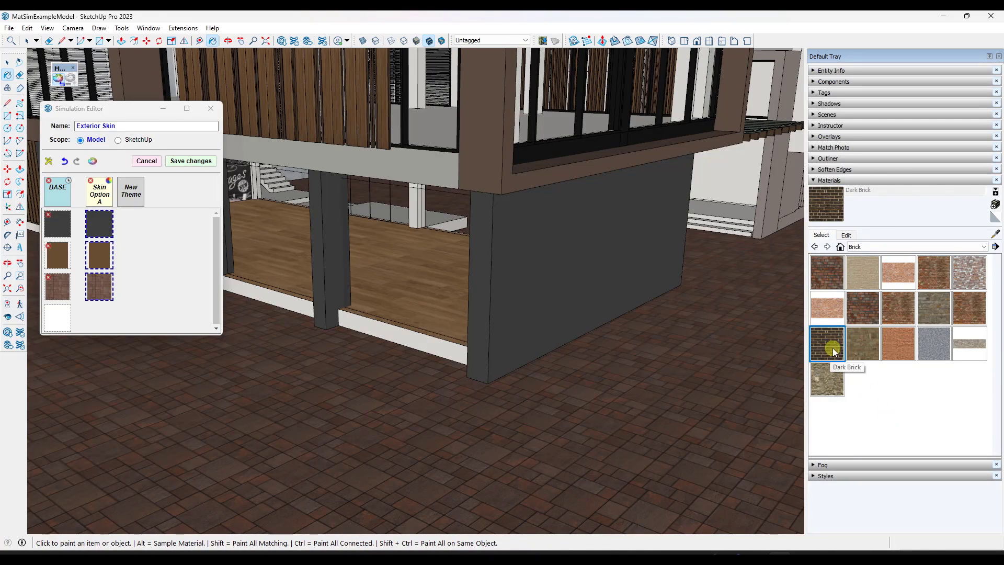
left_click(99, 224)
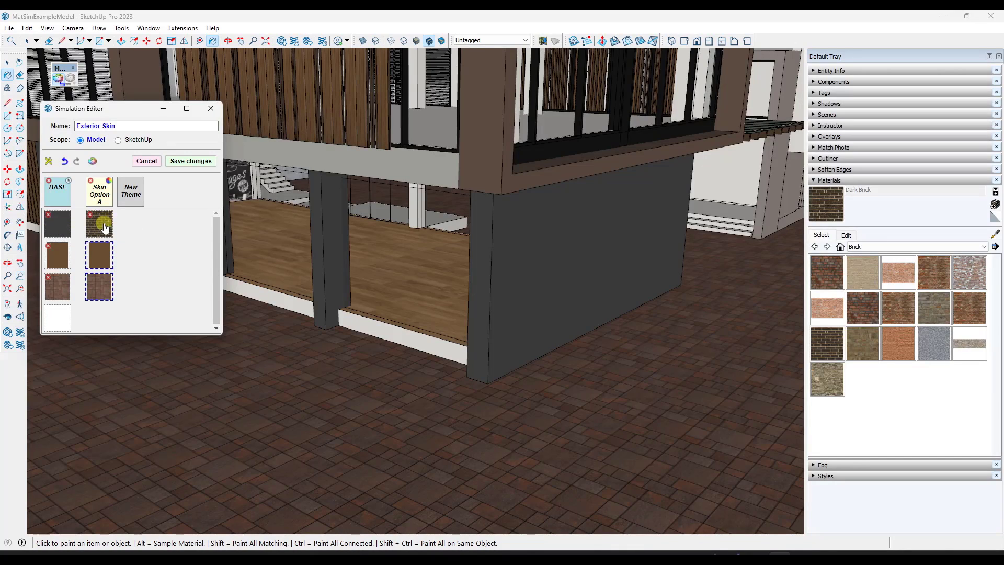
Put the Wood library's mahogany into Skin Option A's second slot, replacing the slat material
left_click(995, 234)
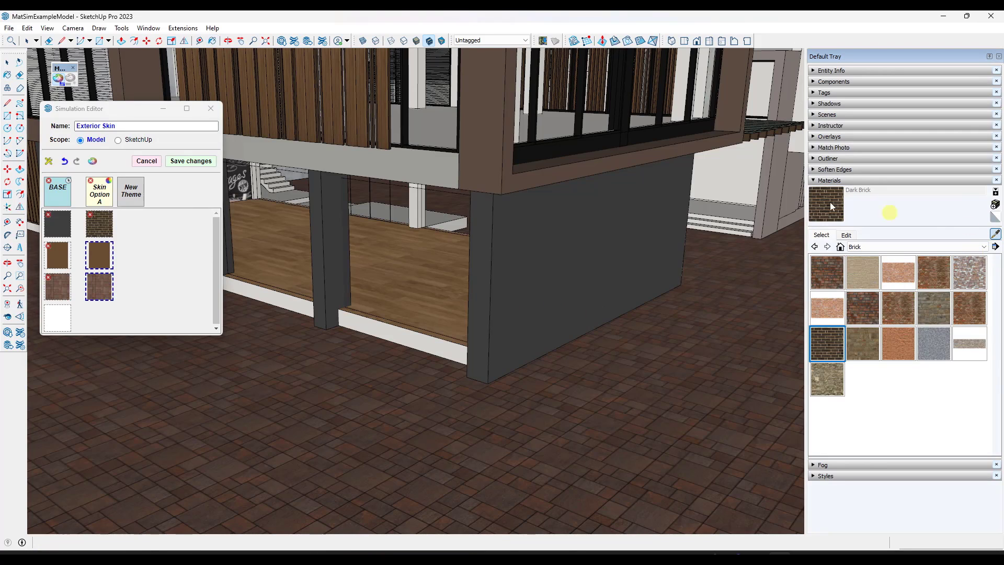
left_click(333, 93)
left_click(874, 247)
scroll(879, 327, "down", 5)
left_click(880, 337)
double_click(890, 269)
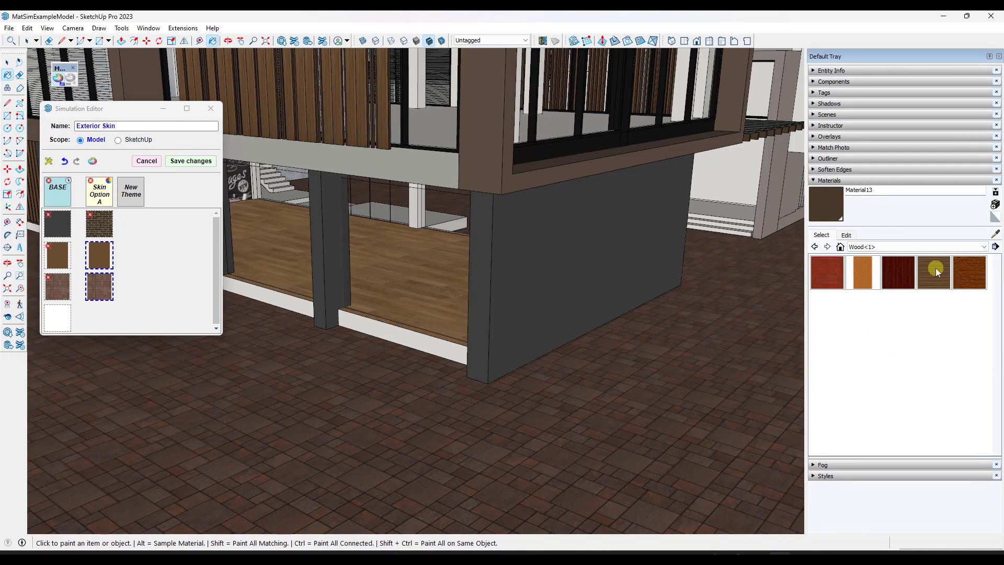
left_click(892, 274)
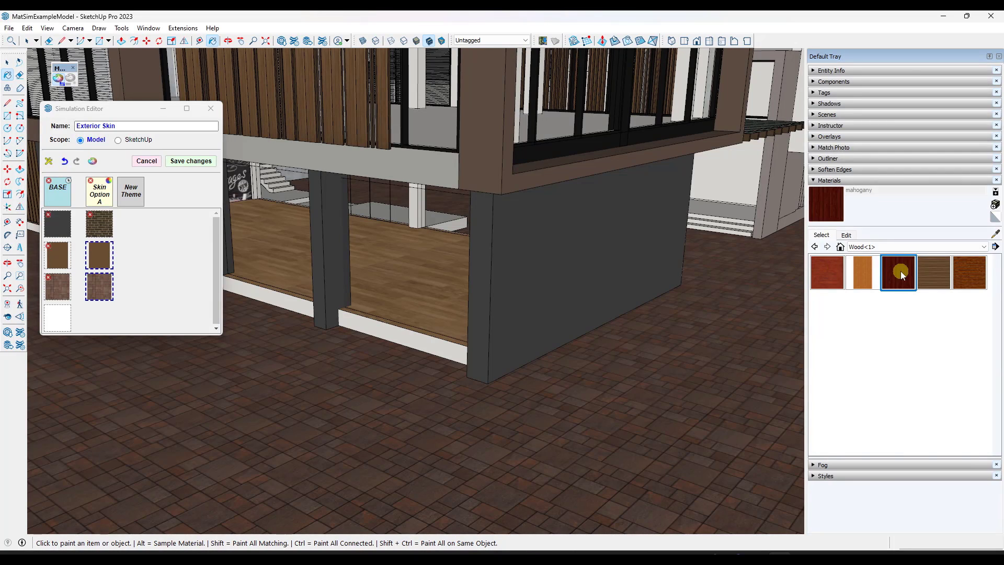
left_click(99, 254)
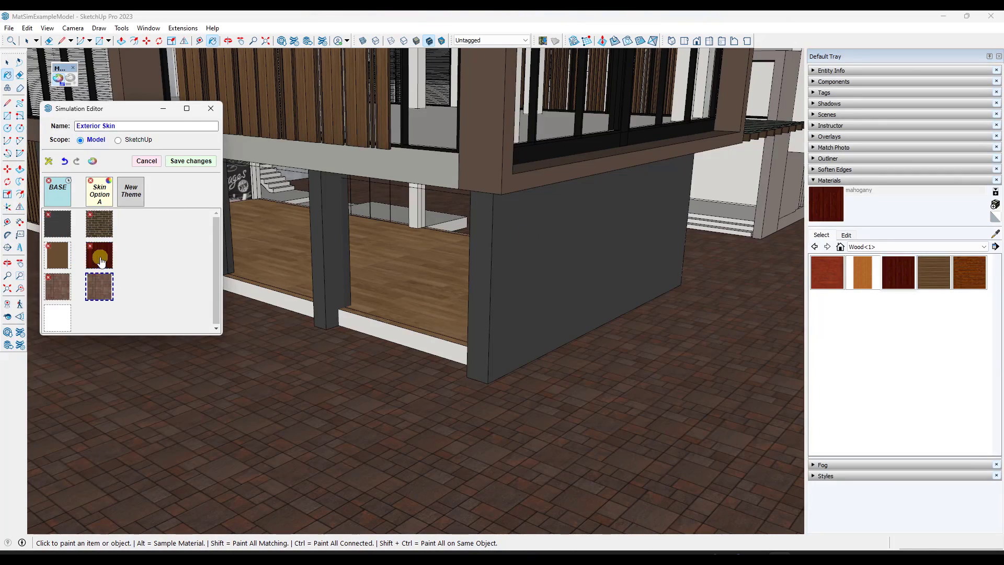
Put Concrete Aggregate Smoke into Skin Option A's third slot, replacing the brick paving
left_click(995, 234)
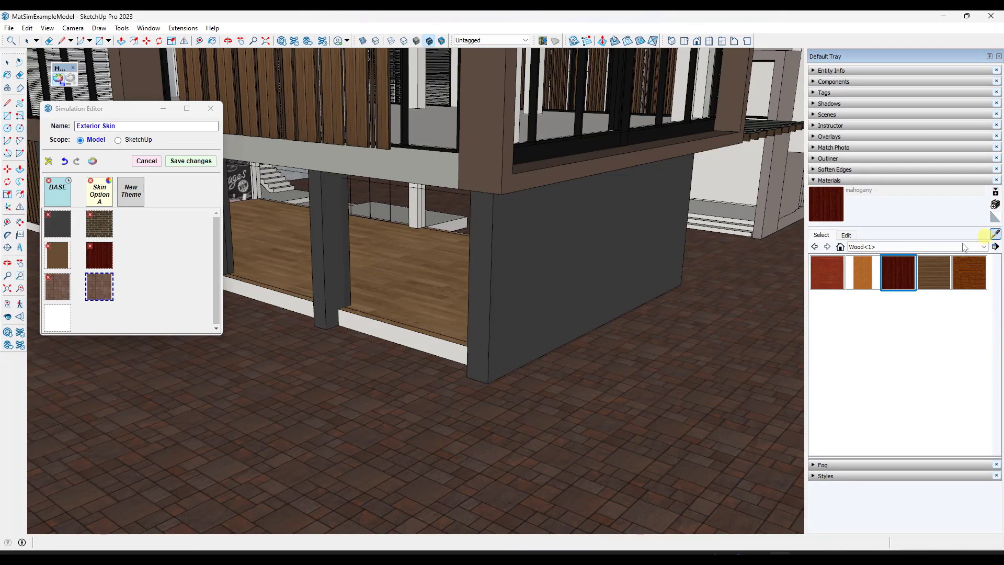
left_click(326, 412)
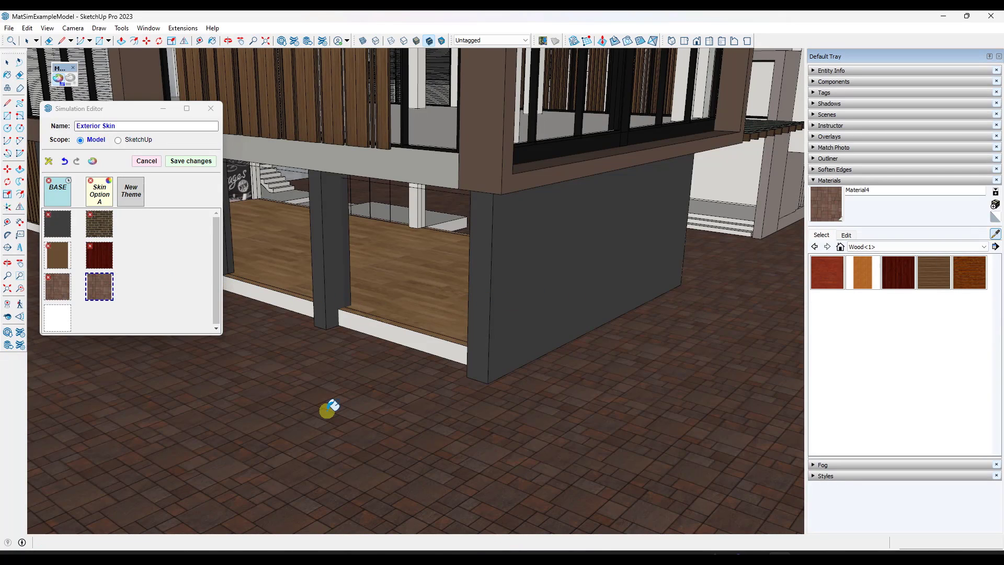
left_click(884, 246)
left_click(888, 295)
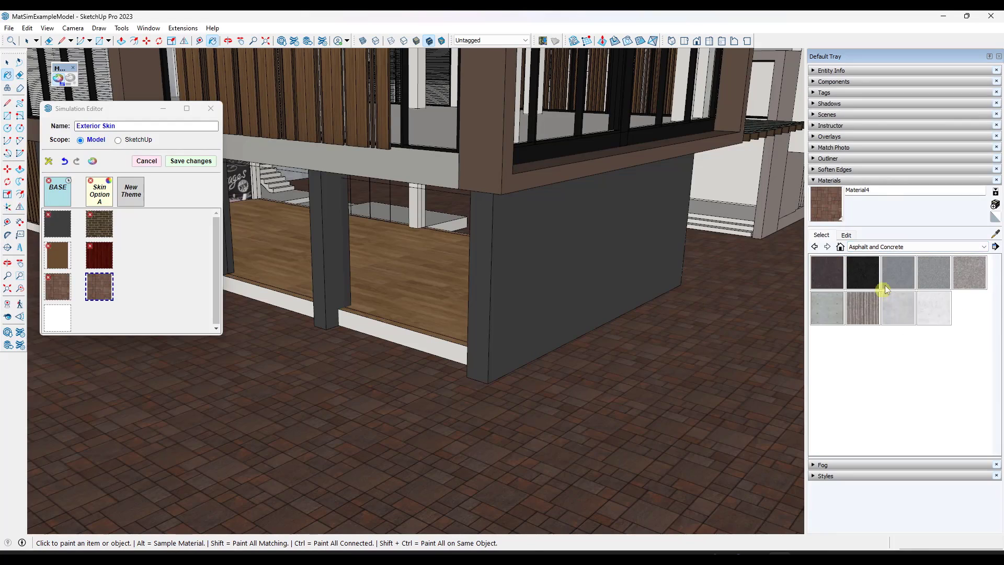
left_click(974, 276)
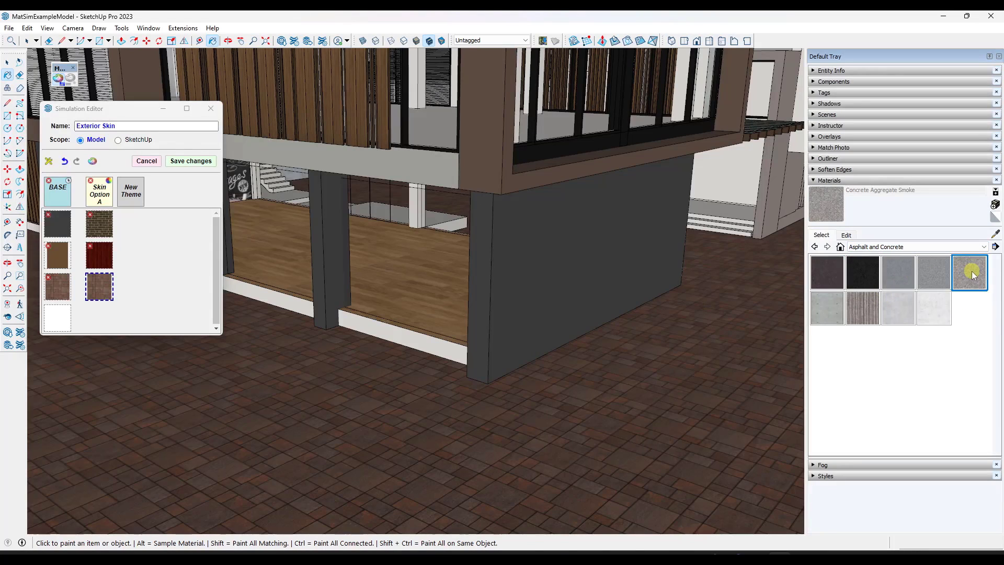
left_click(87, 283)
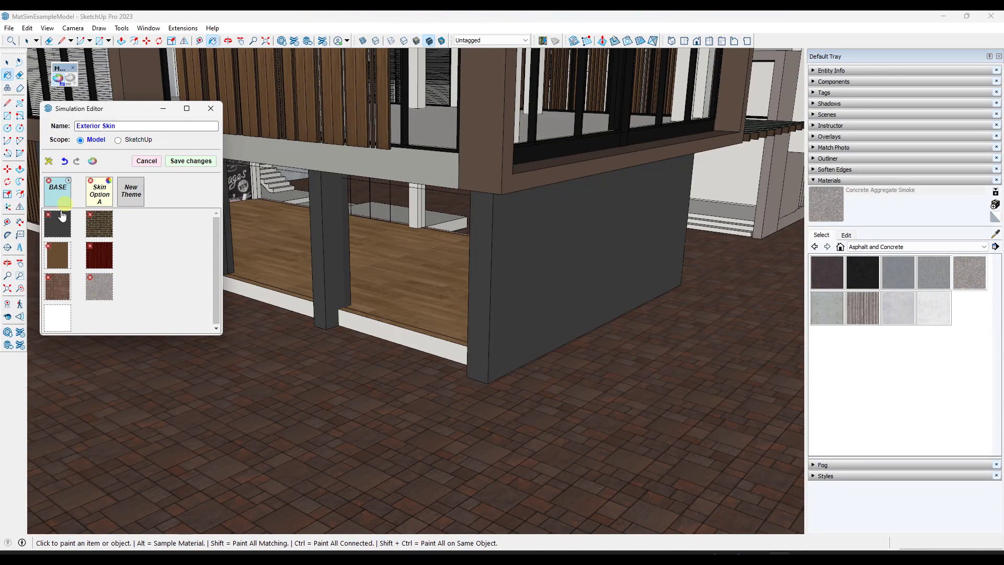
Save Exterior Skin as a model-scoped simulation and move the simulations panel off the house
left_click(186, 162)
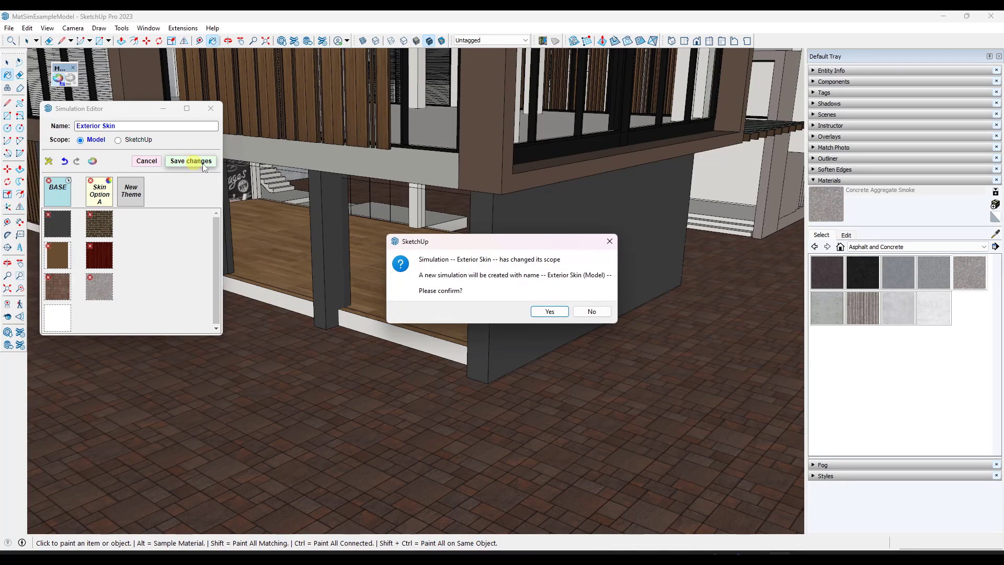
left_click(549, 312)
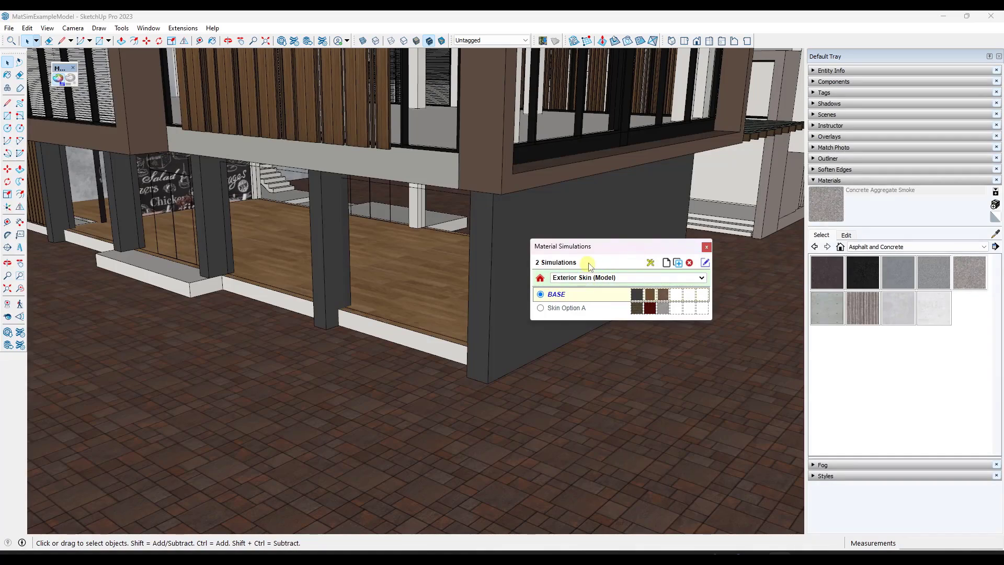
left_click_drag(601, 252, 636, 197)
scroll(415, 320, "down", 3)
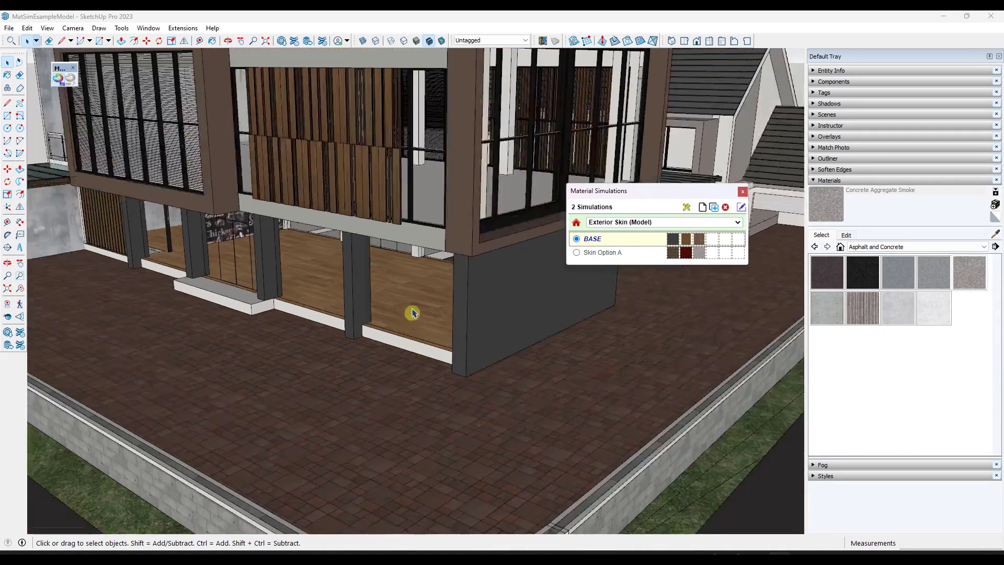
scroll(414, 180, "up", 5)
Toggle the house between BASE and Skin Option A, then reopen Exterior Skin for editing
left_click(577, 253)
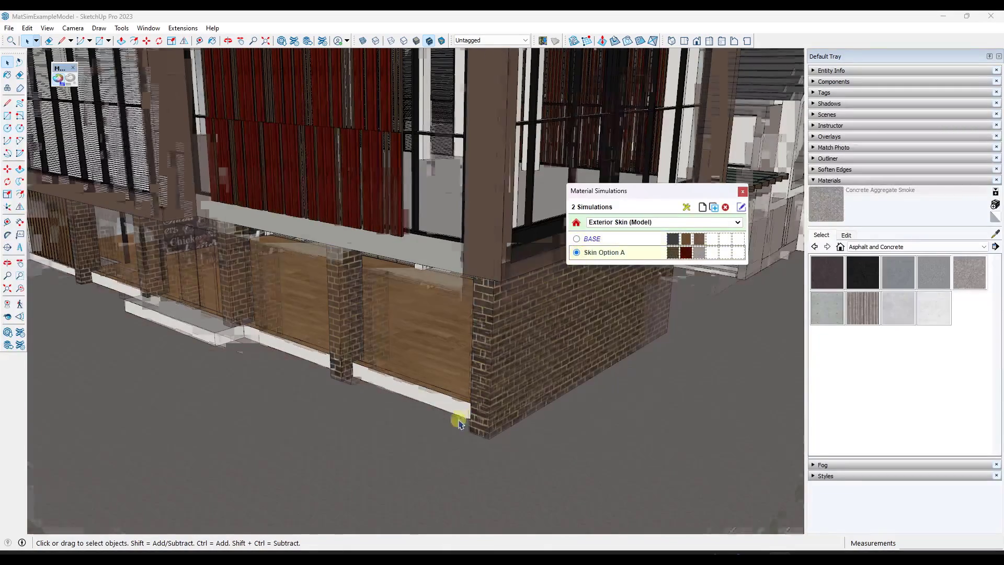
middle_click_drag(457, 417, 392, 239)
left_click(577, 253)
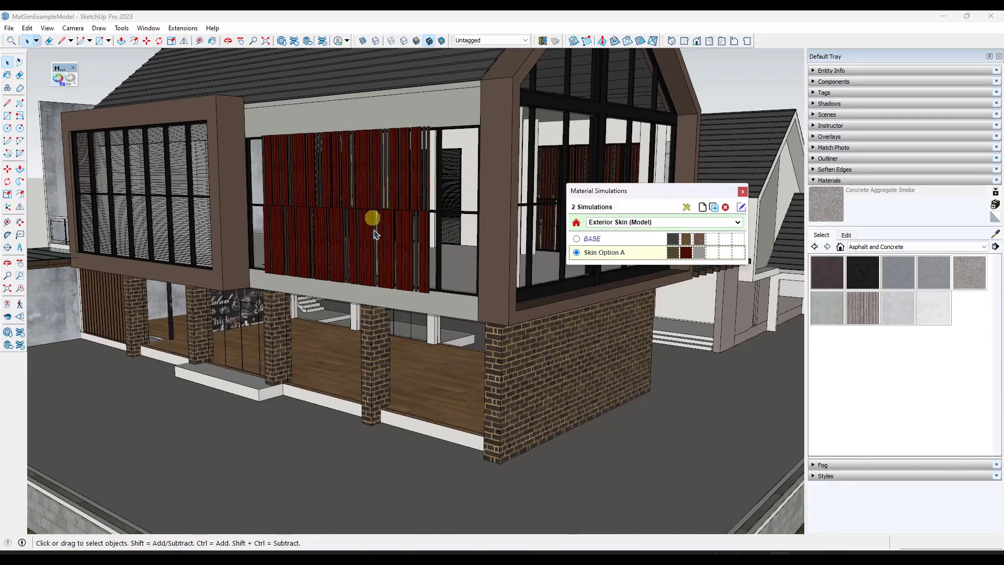
scroll(359, 487, "up", 10)
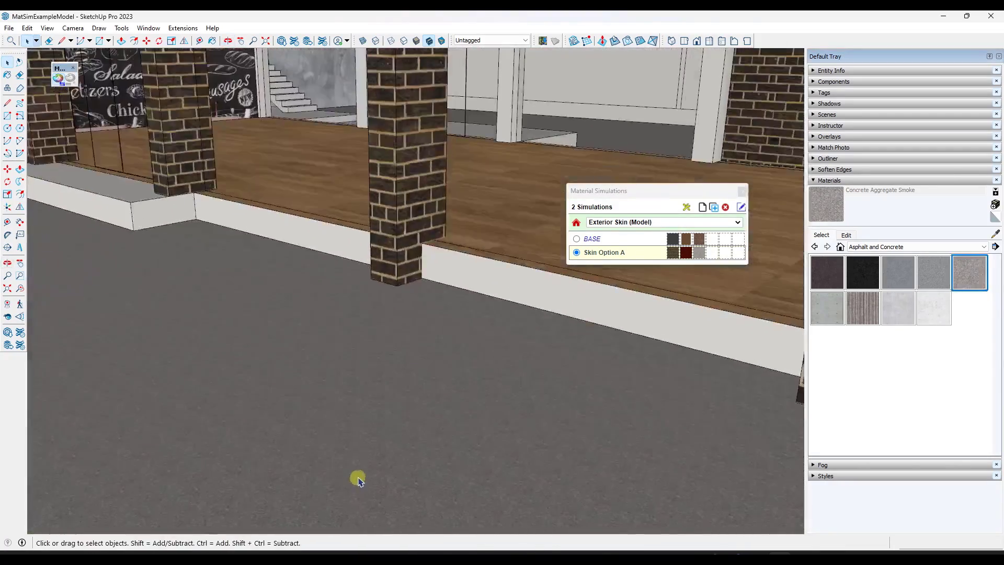
scroll(366, 466, "down", 8)
middle_click_drag(369, 459, 387, 383)
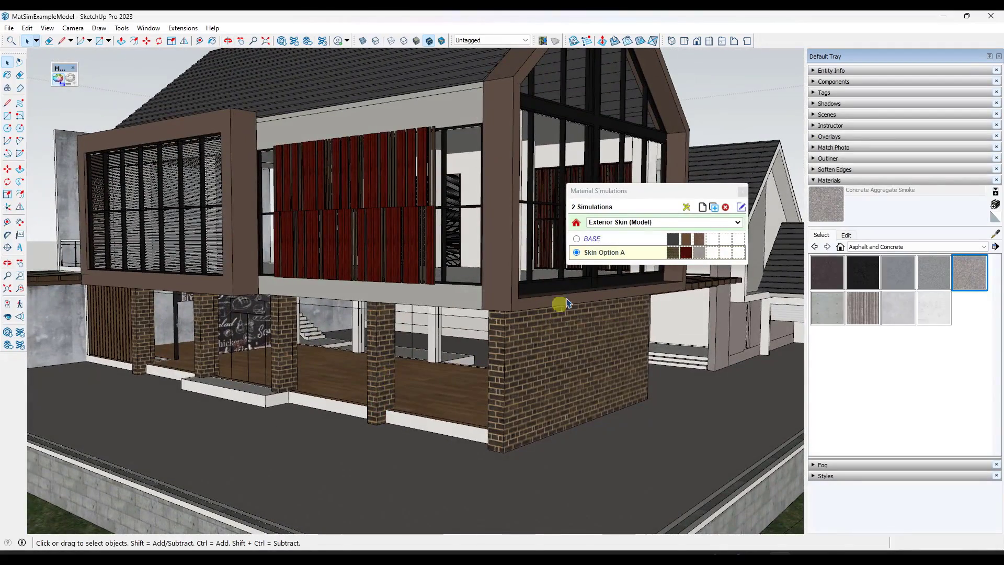
left_click(741, 207)
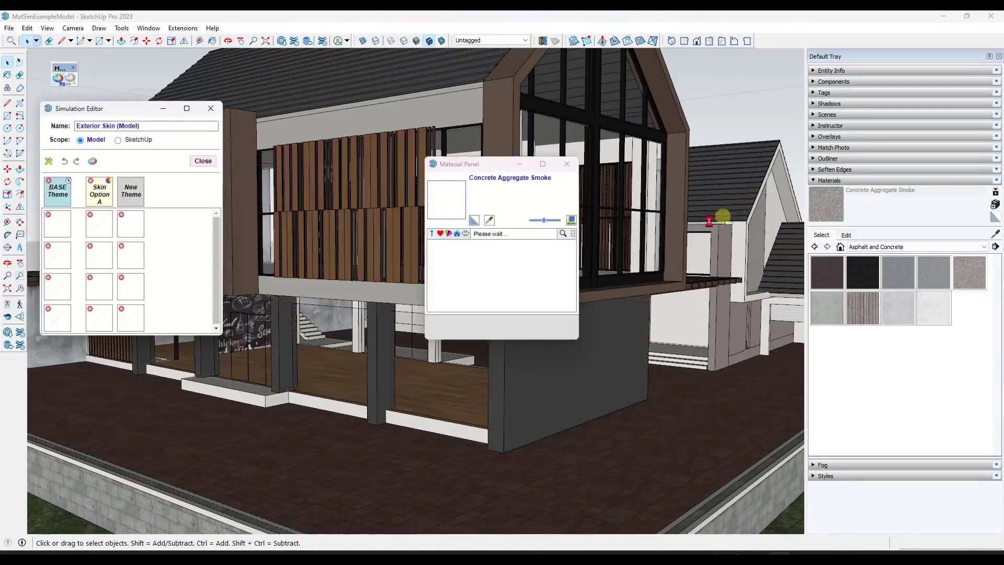
Add a new theme named 'Skin Option B' and close the material browser
left_click(133, 199)
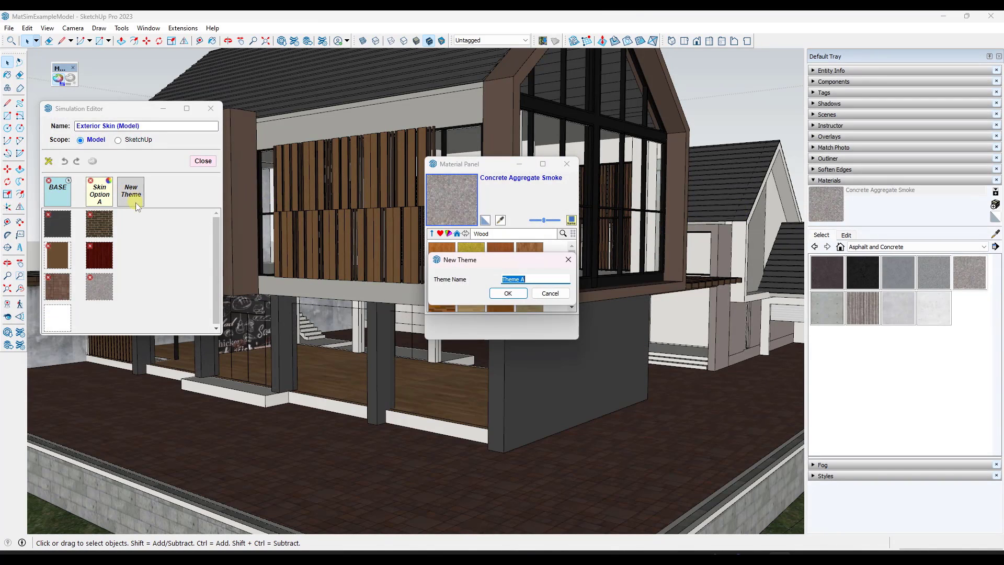
left_click(495, 291)
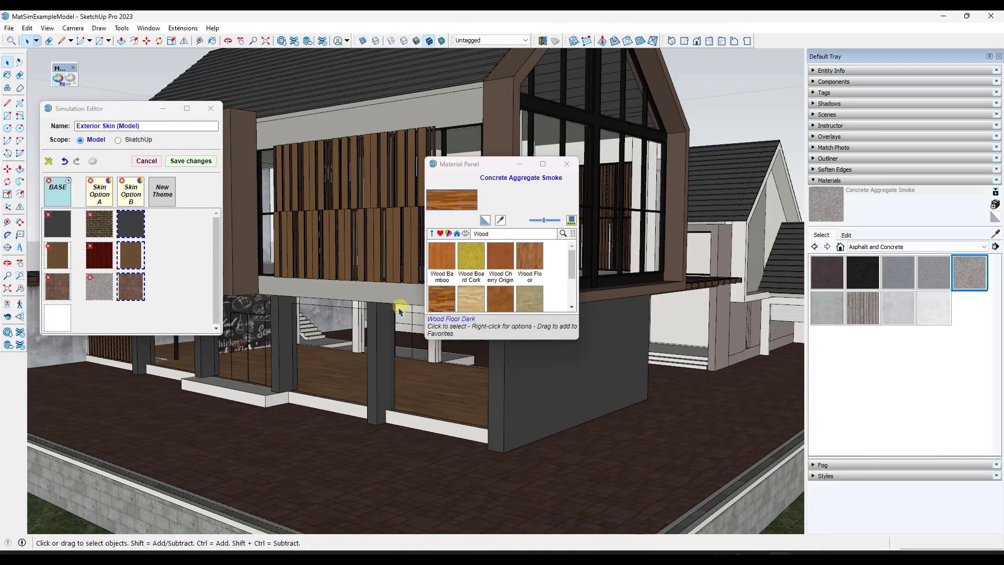
left_click(567, 163)
middle_click_drag(450, 209, 428, 197)
scroll(419, 225, "up", 4)
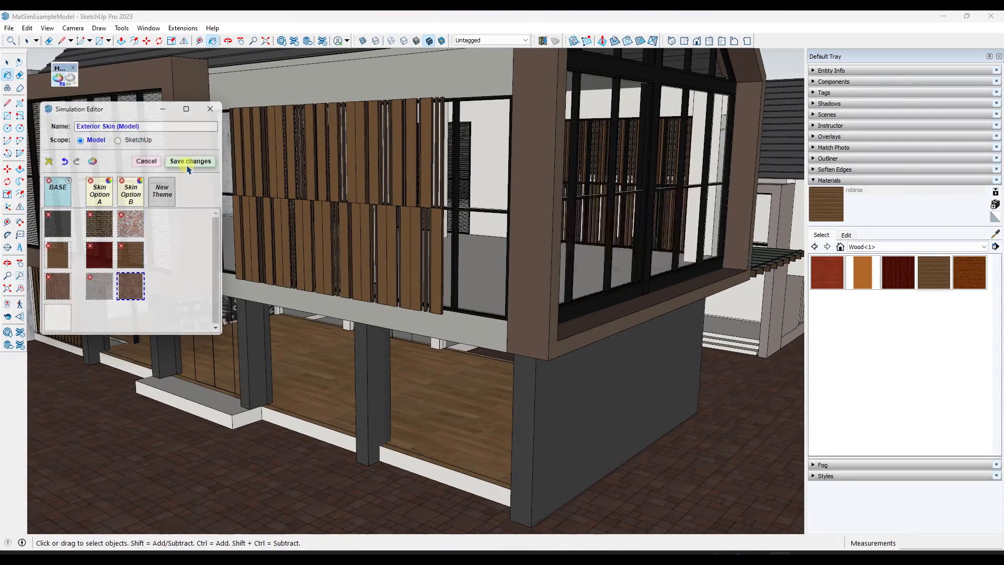
scroll(450, 261, "down", 6)
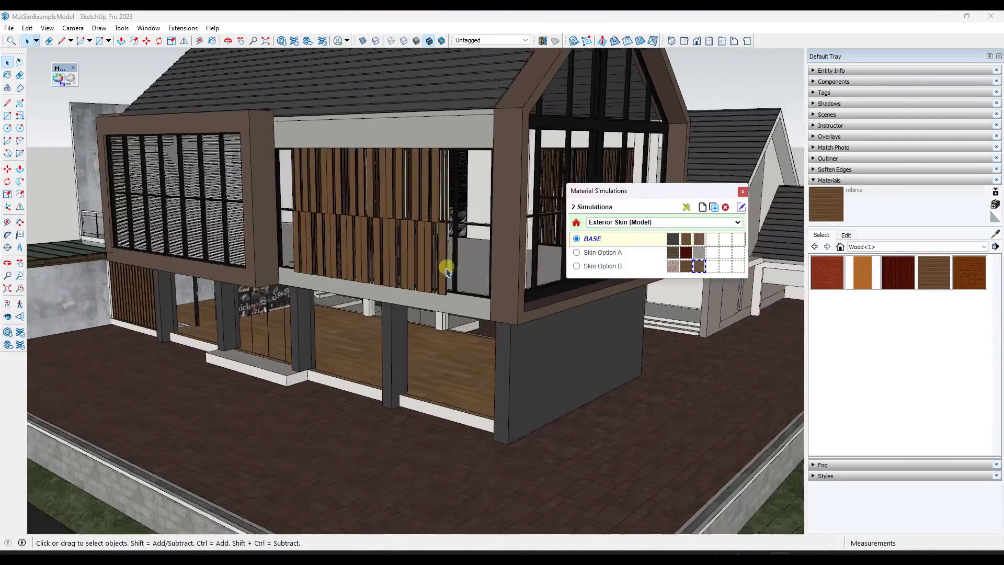
left_click(577, 253)
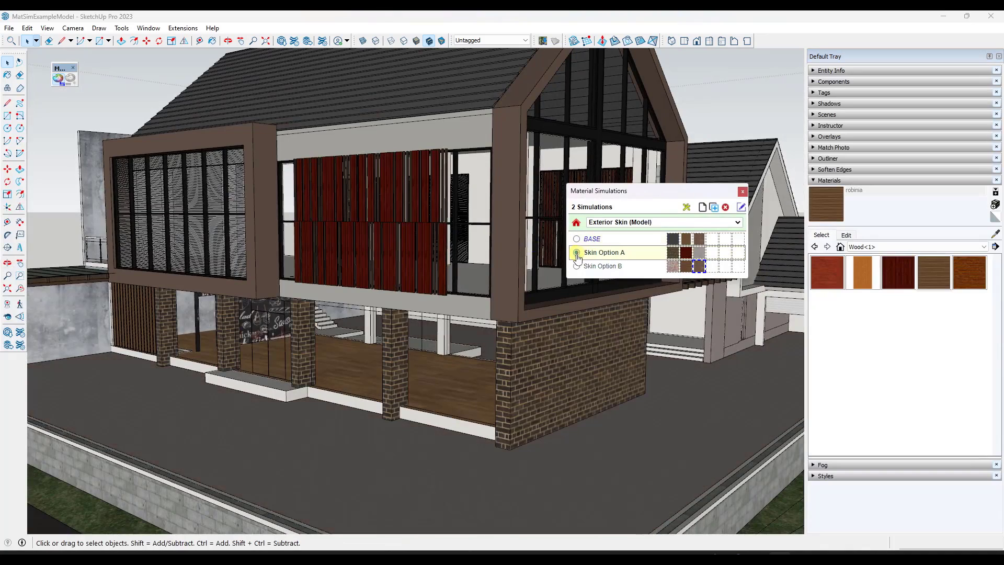
left_click(577, 267)
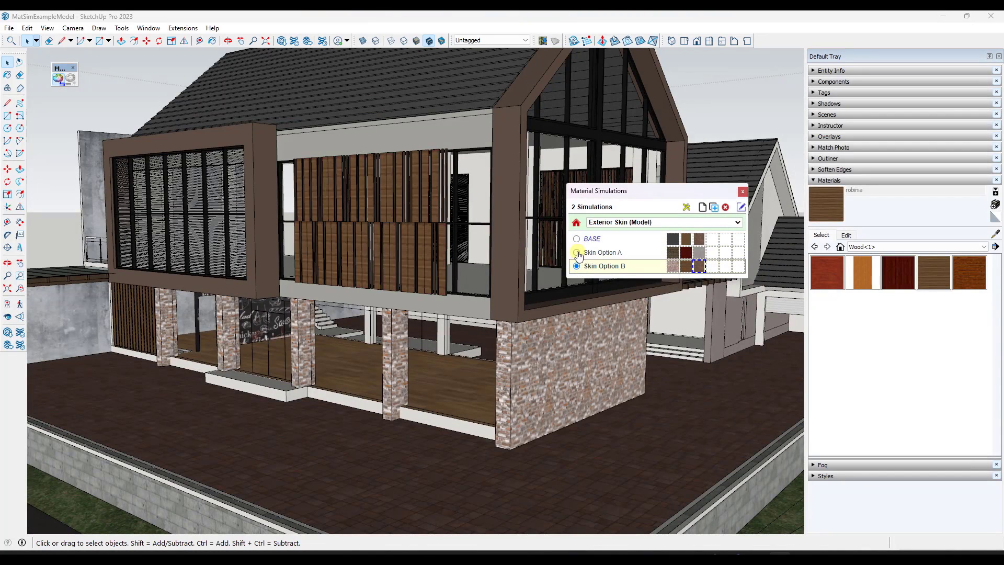
left_click(578, 253)
left_click(577, 267)
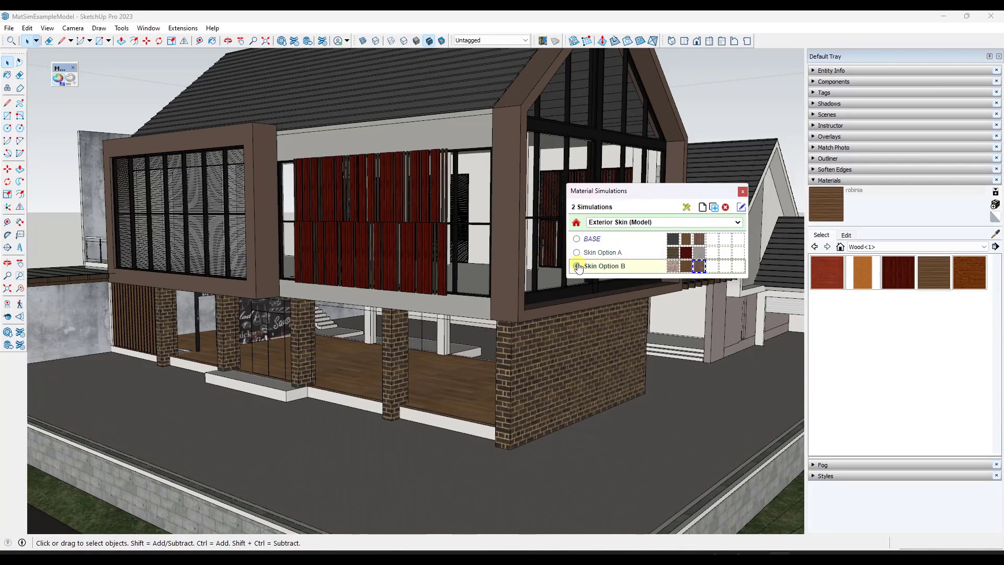
left_click(576, 238)
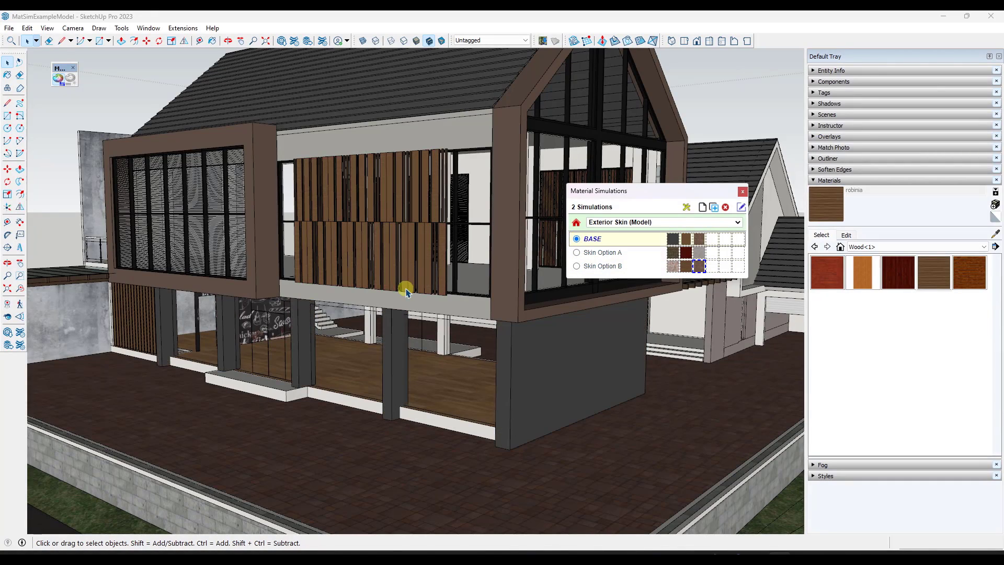
scroll(405, 290, "up", 4)
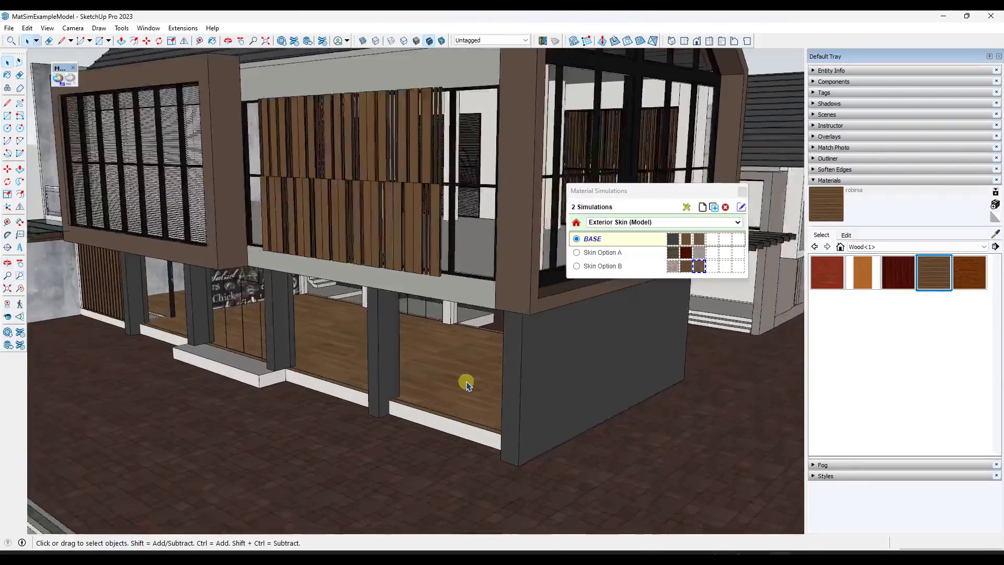
scroll(460, 376, "up", 3)
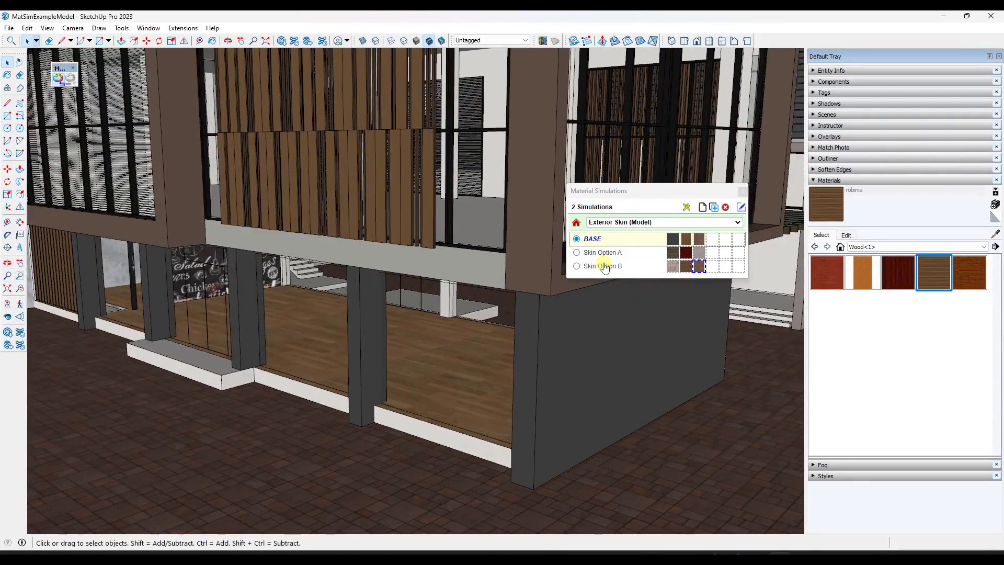
left_click(627, 222)
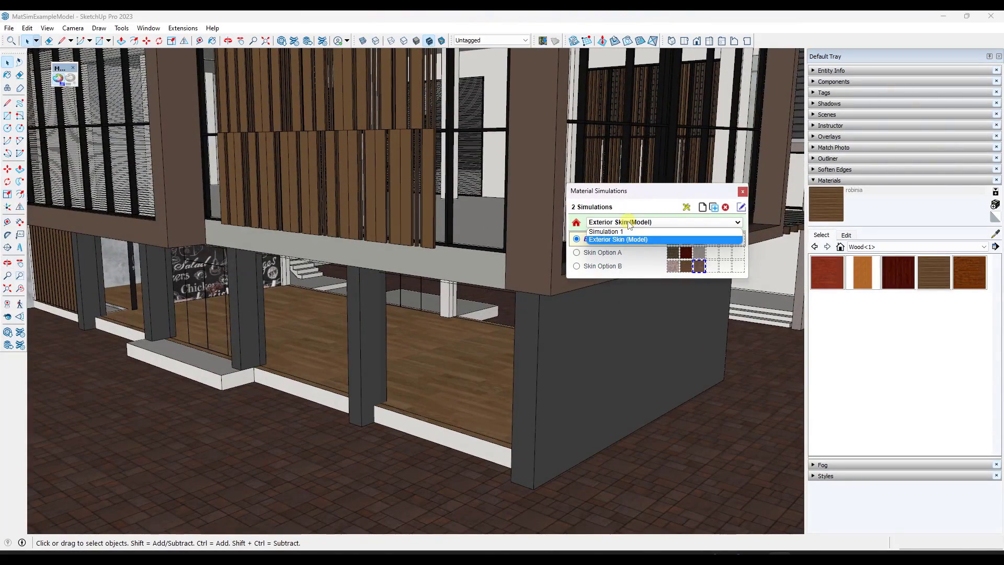
left_click(630, 223)
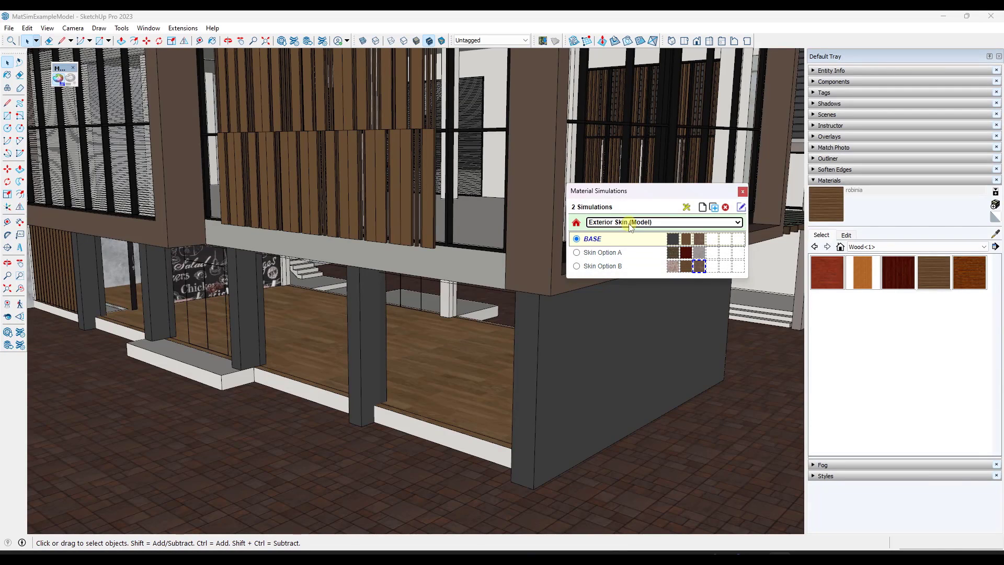
middle_click_drag(410, 358, 439, 372)
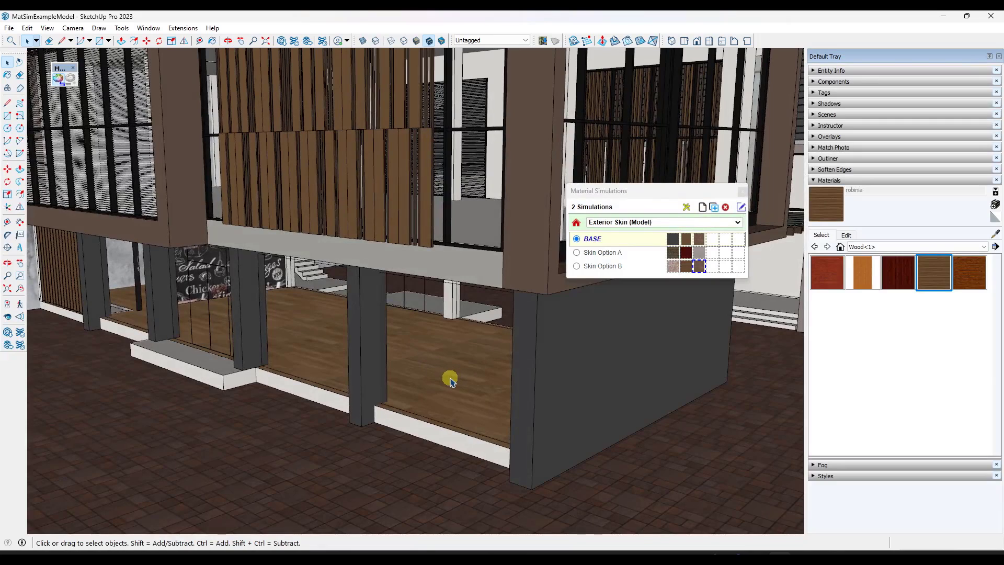
left_click(702, 208)
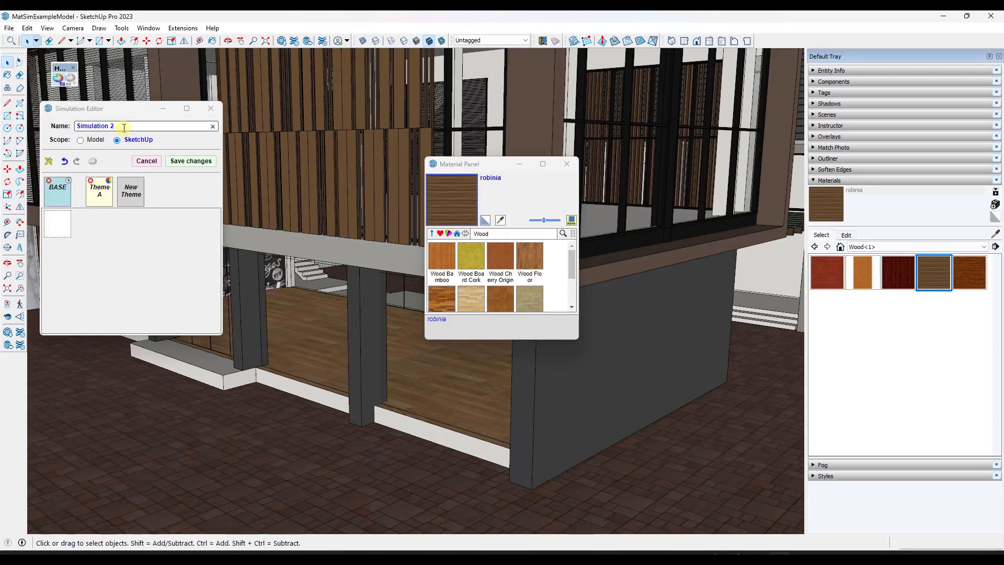
Rename the simulation to 'Floor Options' and set its scope to Model
triple_click(124, 127)
left_click_drag(124, 127, 60, 124)
type("Floor Options")
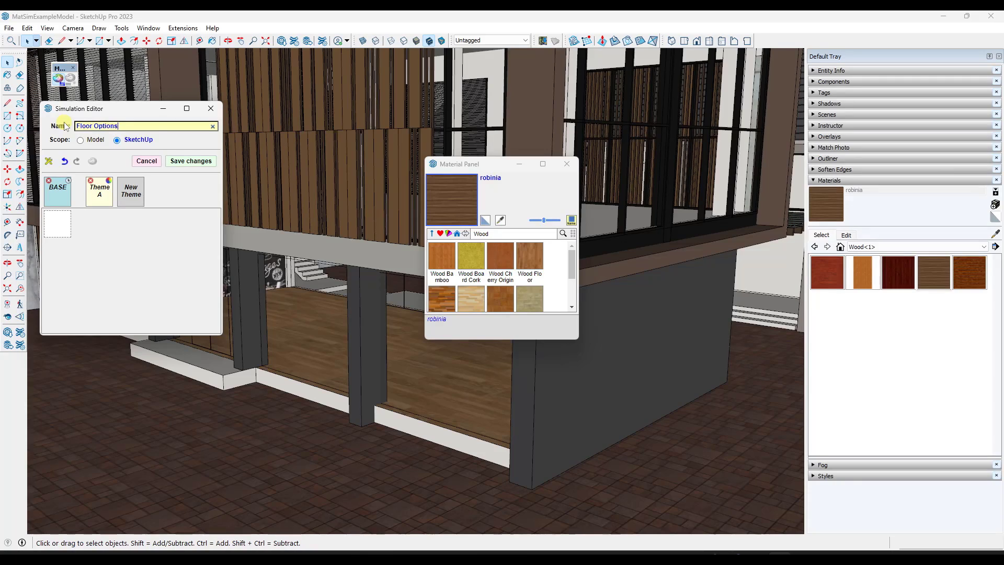
left_click(80, 141)
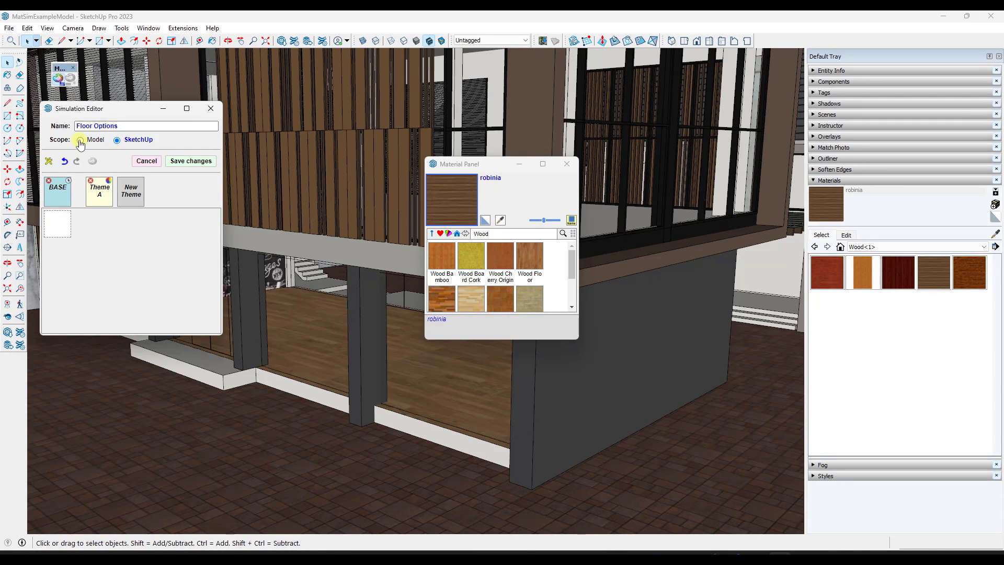
Hide the group in front of the floor and add the light floor wood to BASE
left_click(432, 366)
right_click(430, 375)
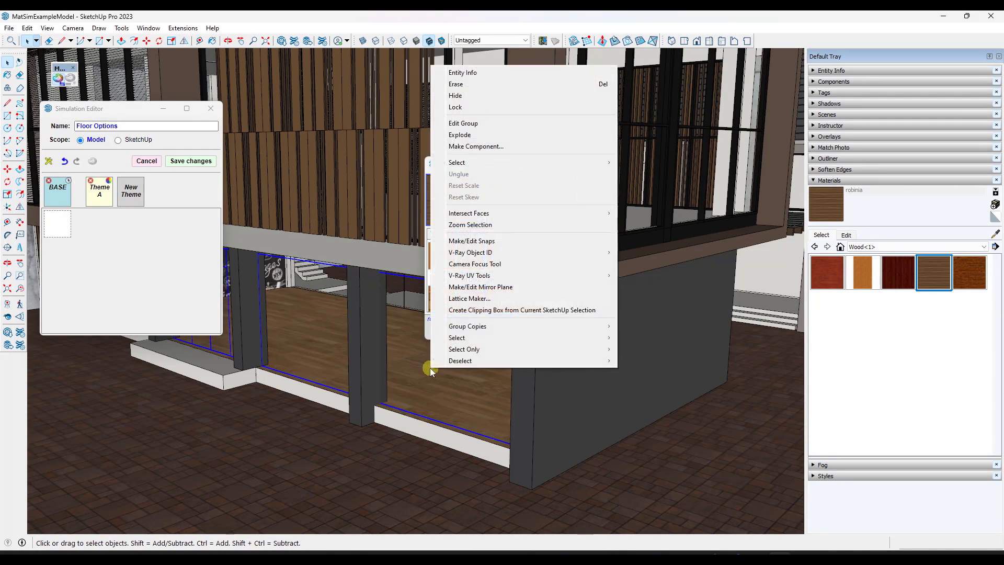
left_click(455, 96)
left_click(995, 234)
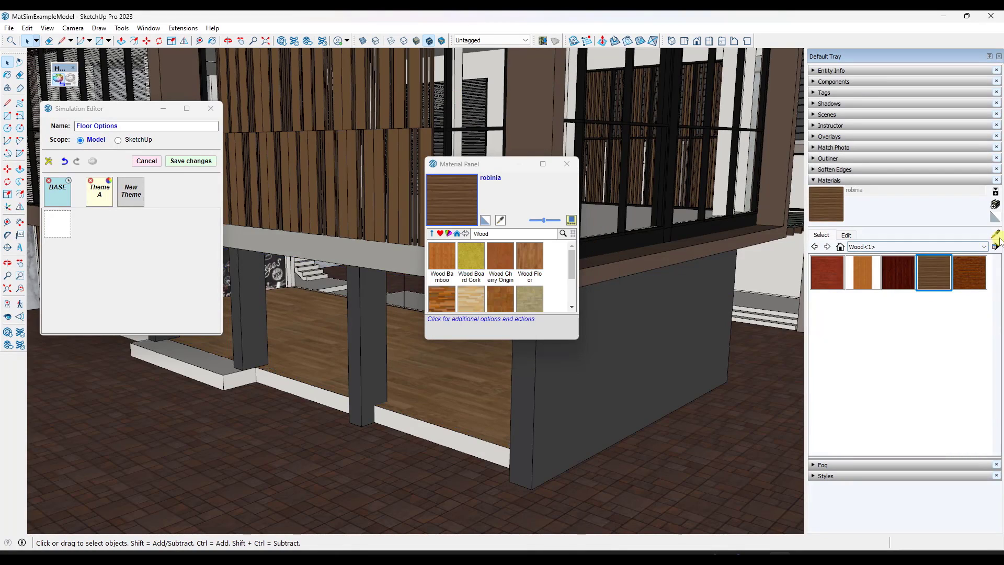
left_click(421, 373)
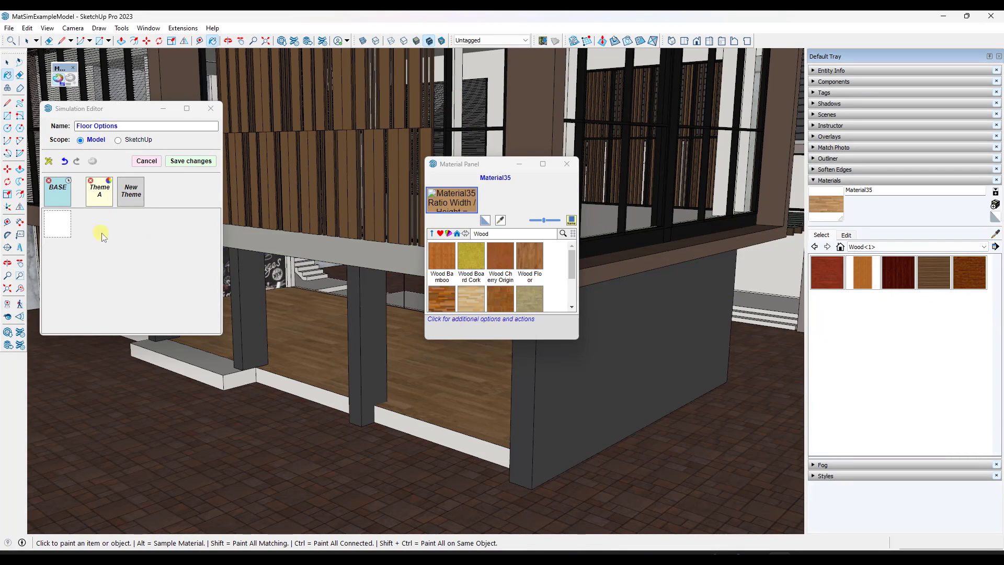
left_click(61, 228)
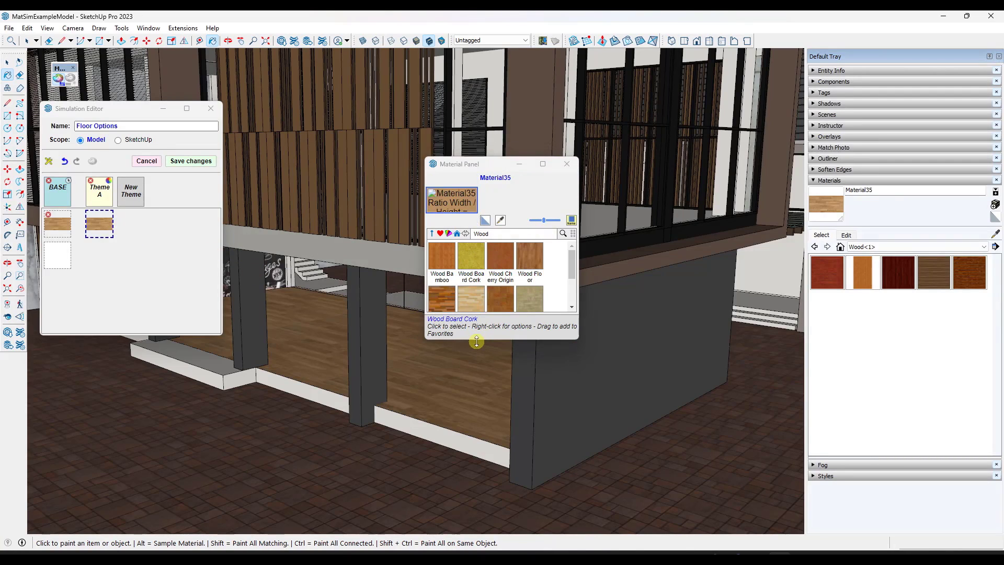
Assign Wood Floor Dark to Theme A's floor and save Floor Options
left_click_drag(476, 341, 476, 425)
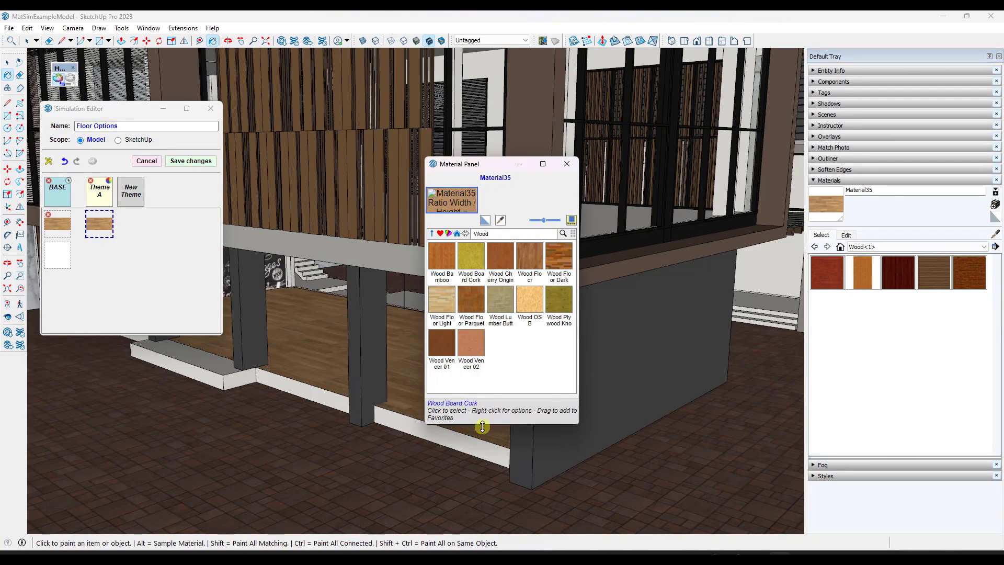
left_click(562, 260)
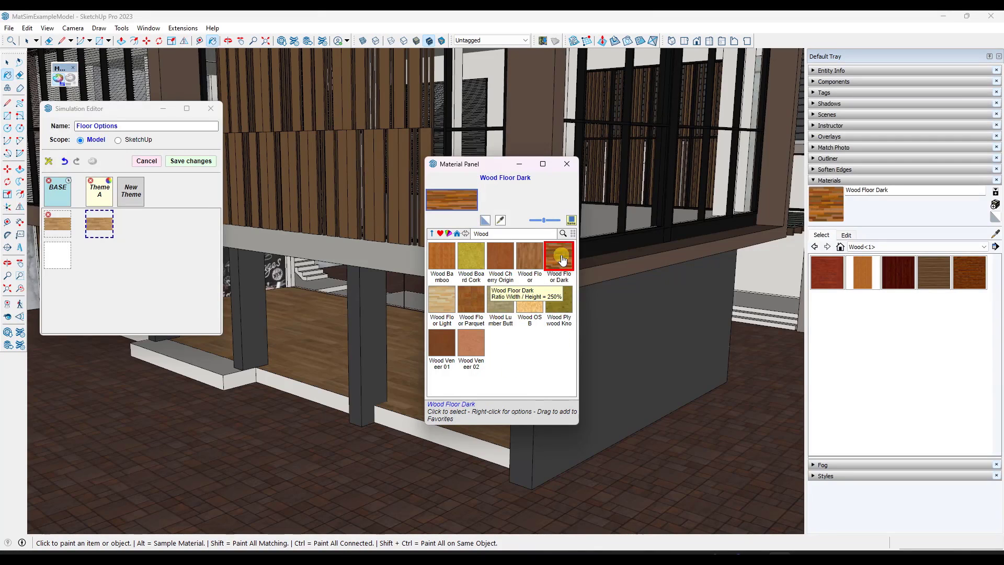
left_click(96, 229)
left_click(181, 161)
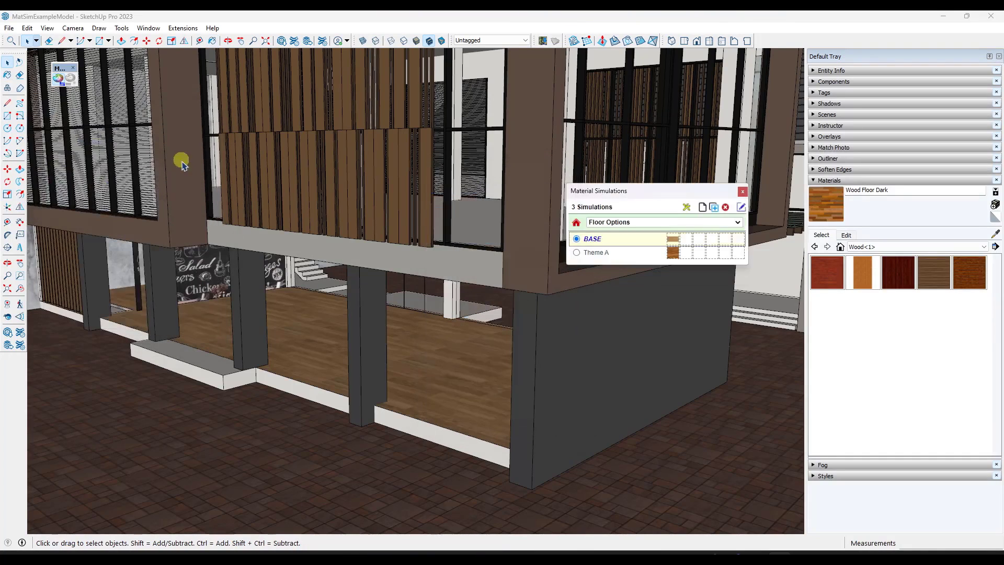
Preview Skin Option A, then toggle Floor Options between BASE and Theme A's dark floor
left_click(680, 223)
left_click(635, 233)
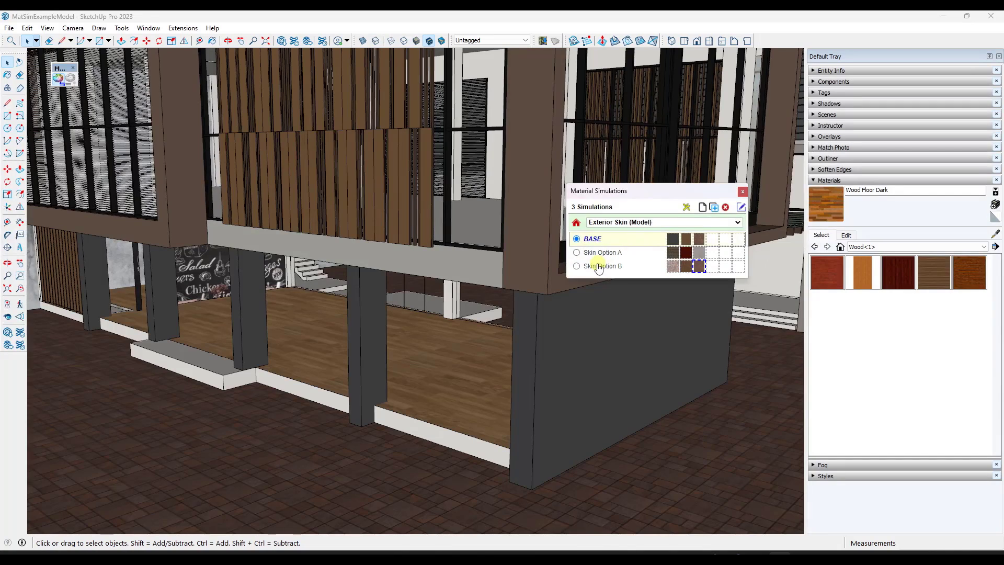
left_click(599, 254)
left_click(615, 224)
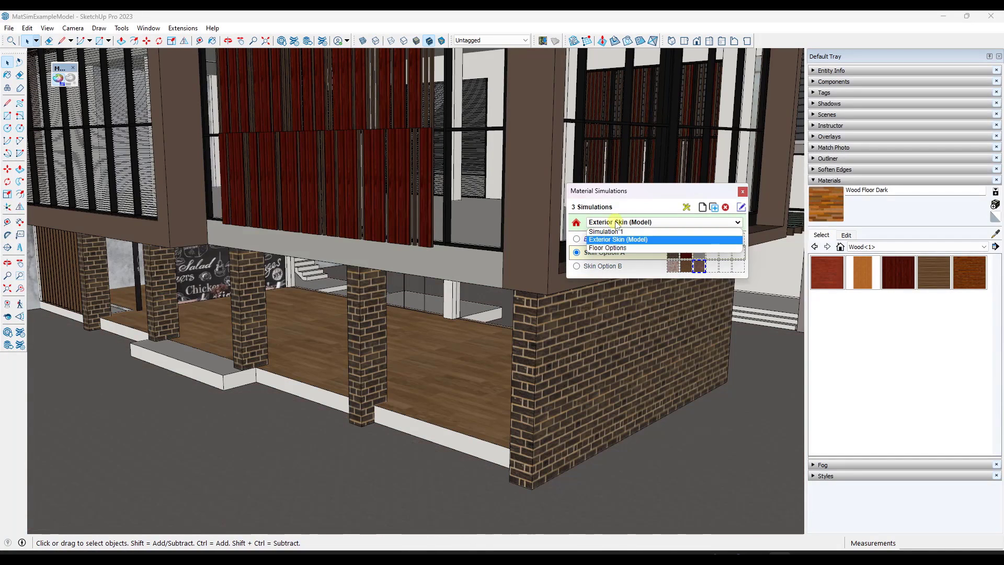
left_click(612, 251)
left_click(590, 254)
left_click(592, 239)
left_click(595, 253)
Apply Exterior Skin's Skin Option B, view the whole house, and reopen Exterior Skin for editing
left_click(614, 223)
left_click(612, 233)
left_click(601, 267)
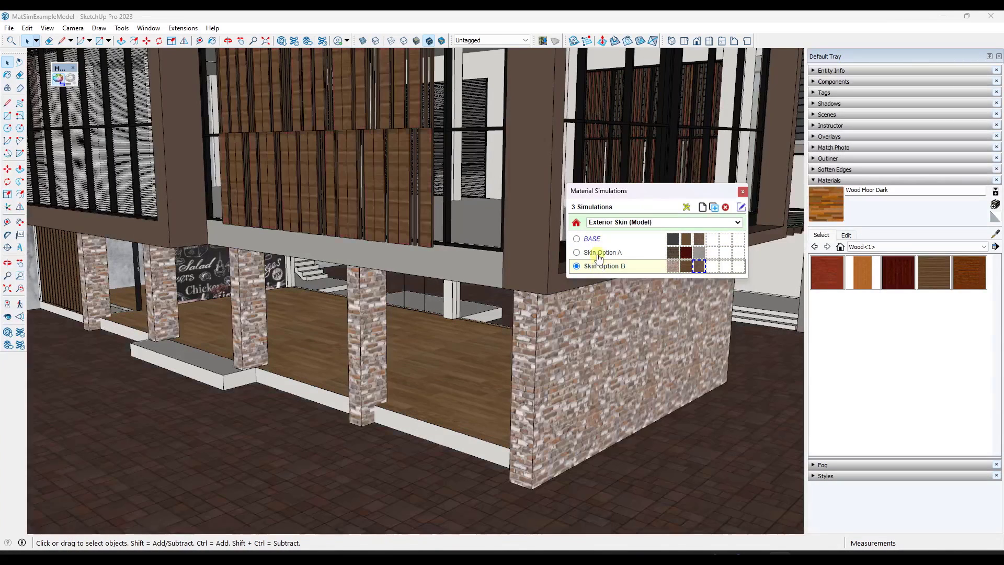
middle_click_drag(507, 330, 488, 262)
scroll(482, 273, "down", 3)
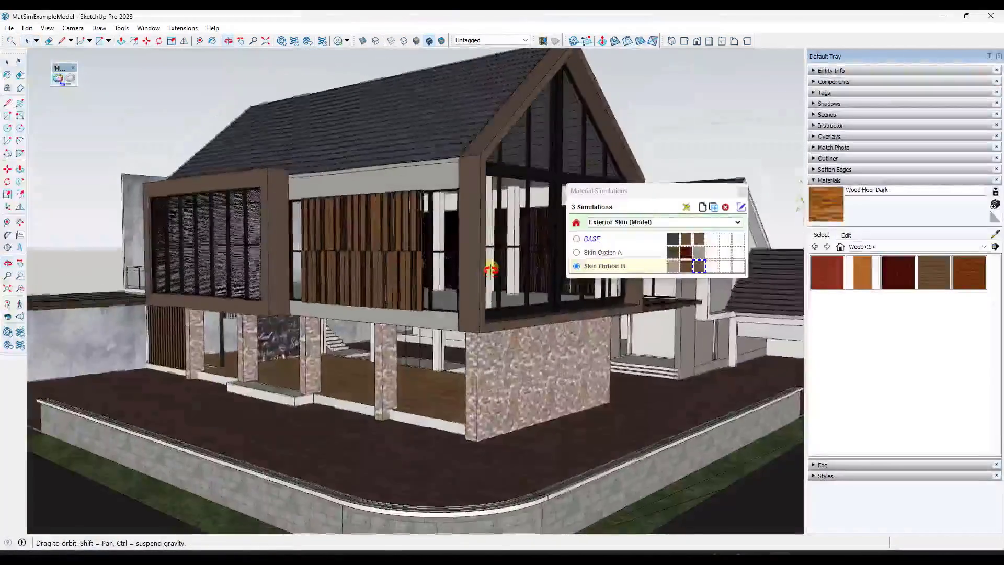
scroll(407, 253, "up", 5)
scroll(407, 253, "up", 2)
scroll(412, 282, "down", 6)
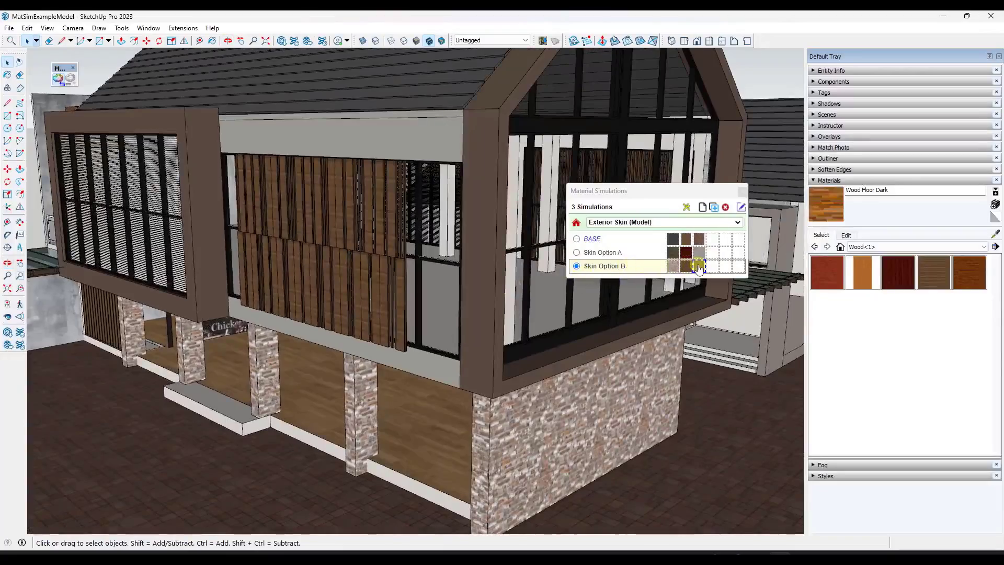
left_click(699, 268)
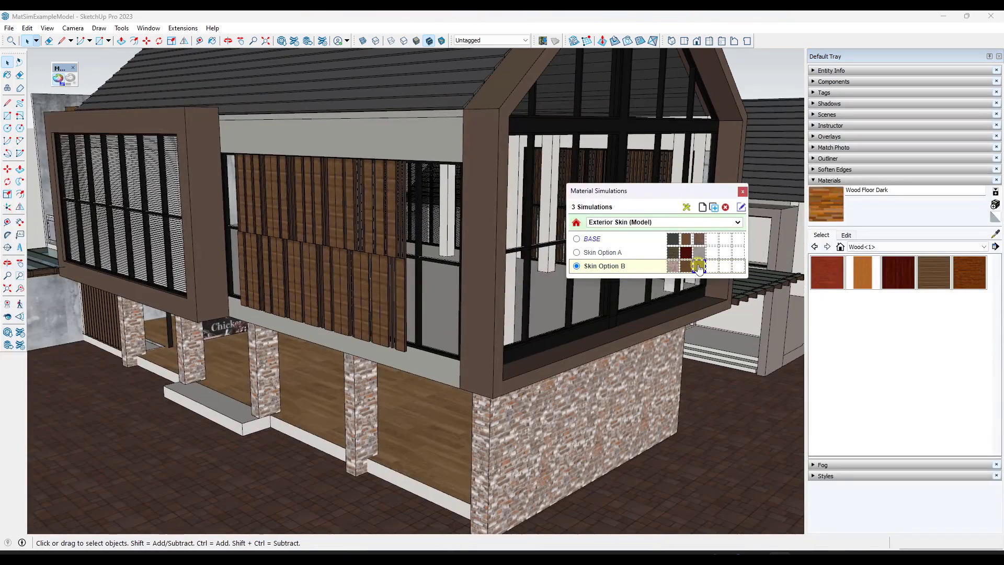
left_click(742, 208)
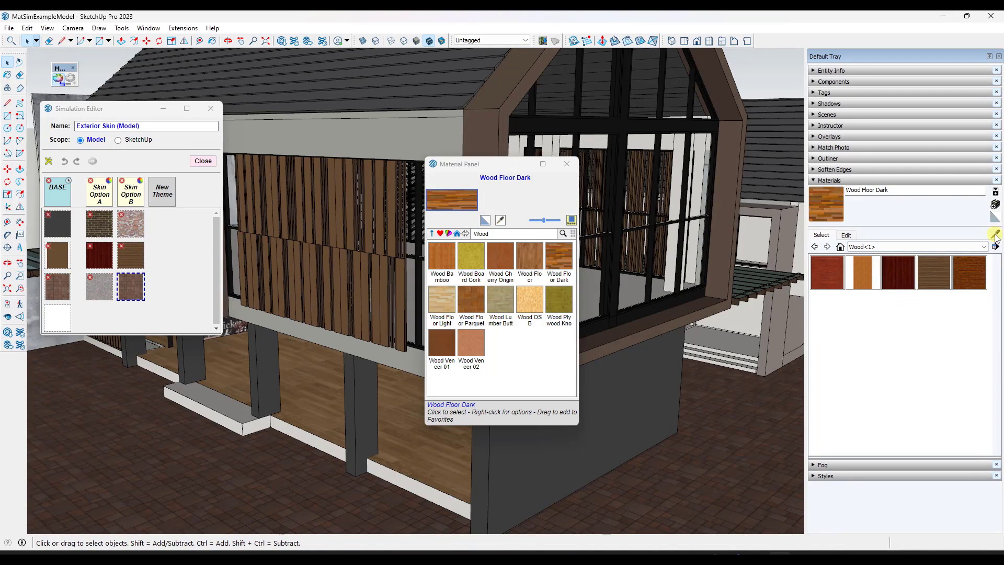
Swap Skin Option B's louver material for red courbaril wood and save the Exterior Skin changes
left_click(825, 272)
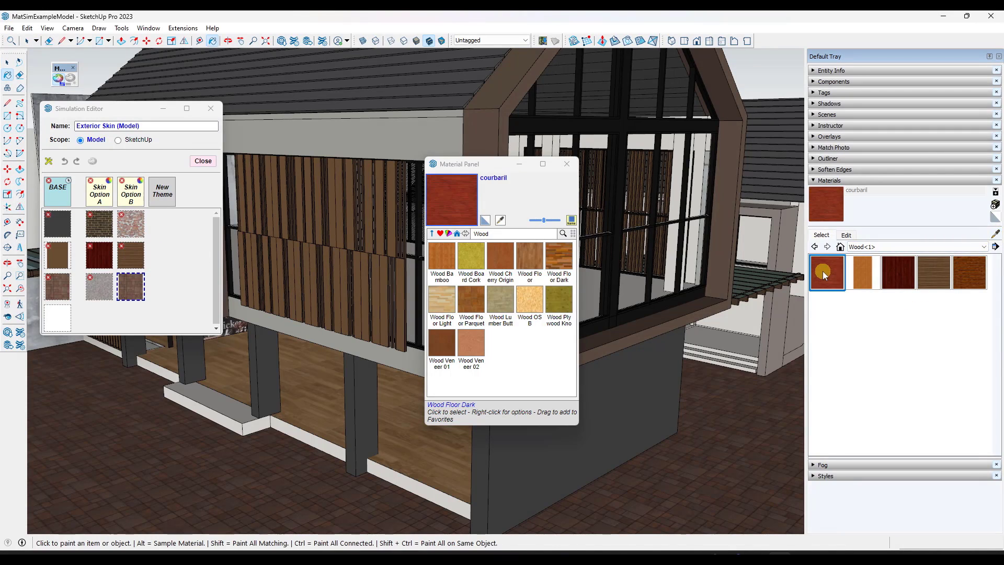
left_click(131, 255)
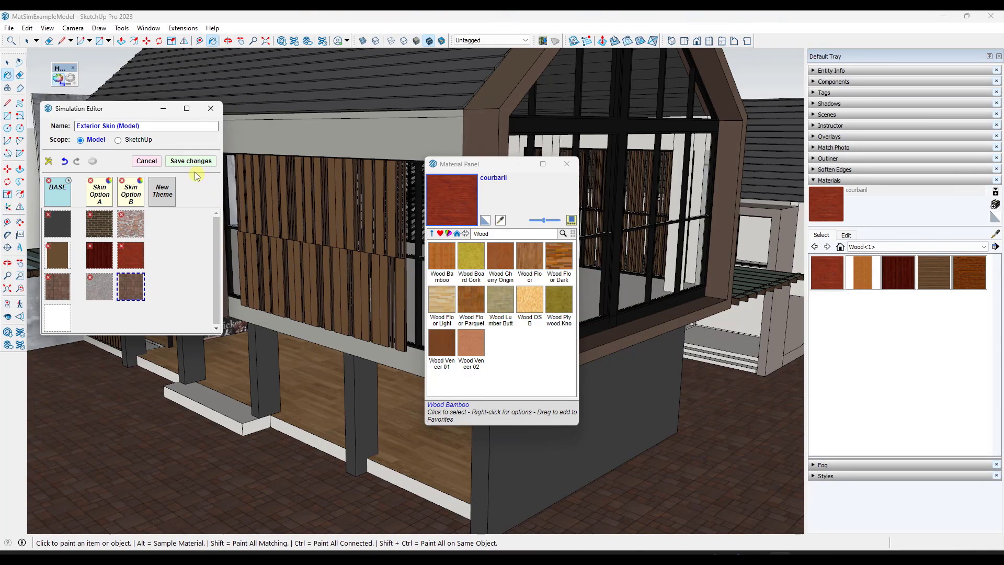
left_click(191, 161)
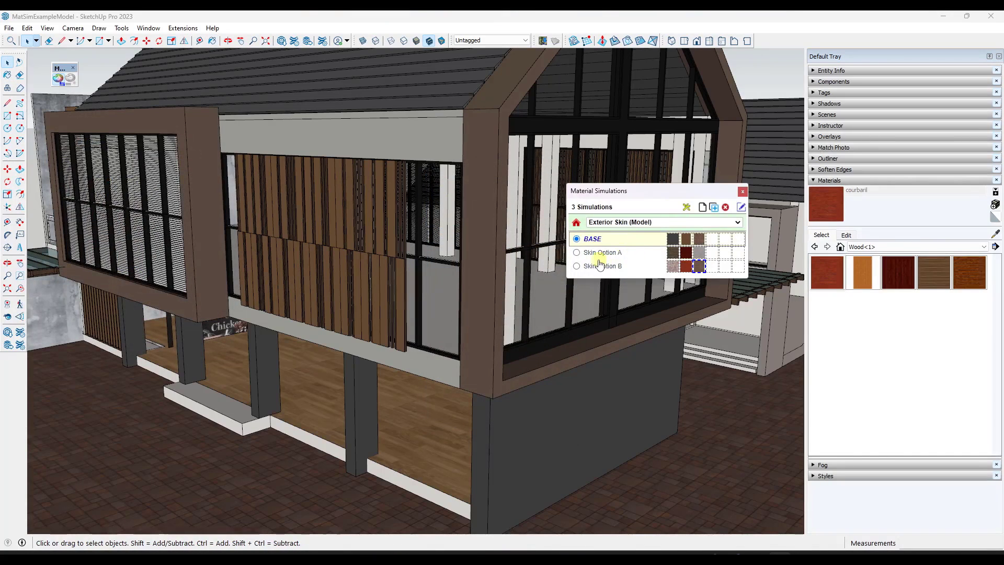
Preview Skin Option B, then Skin Option A, then return the house to BASE materials
left_click(593, 268)
left_click(576, 266)
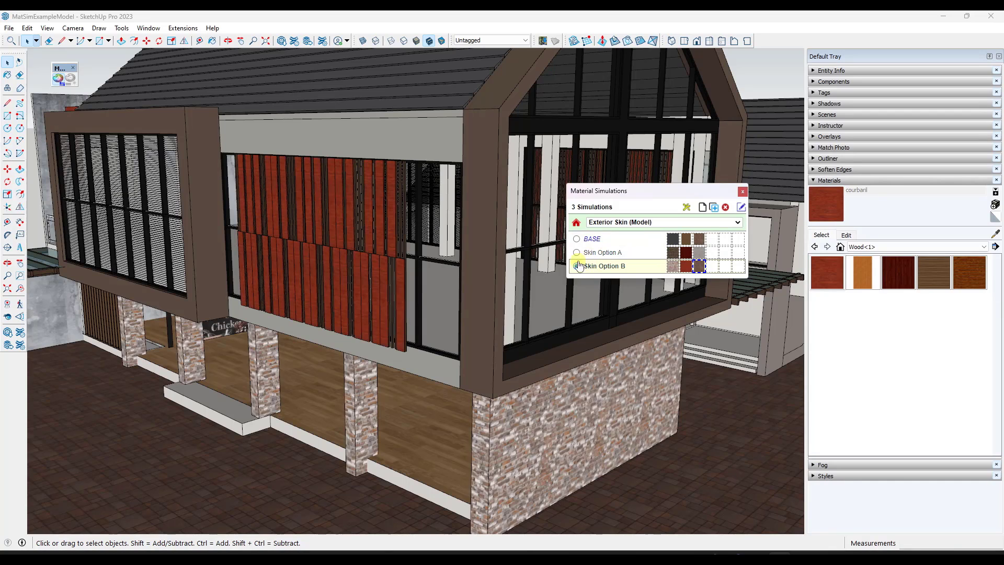
left_click(575, 253)
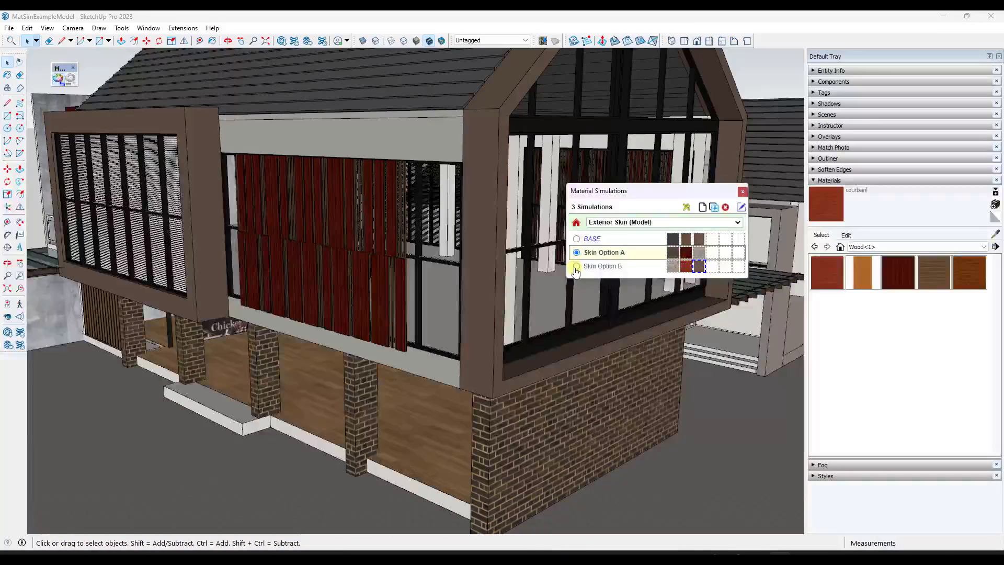
left_click(577, 239)
Switch to the Floor Options simulation and apply Theme A's darker Wood Floor Dark
left_click(612, 222)
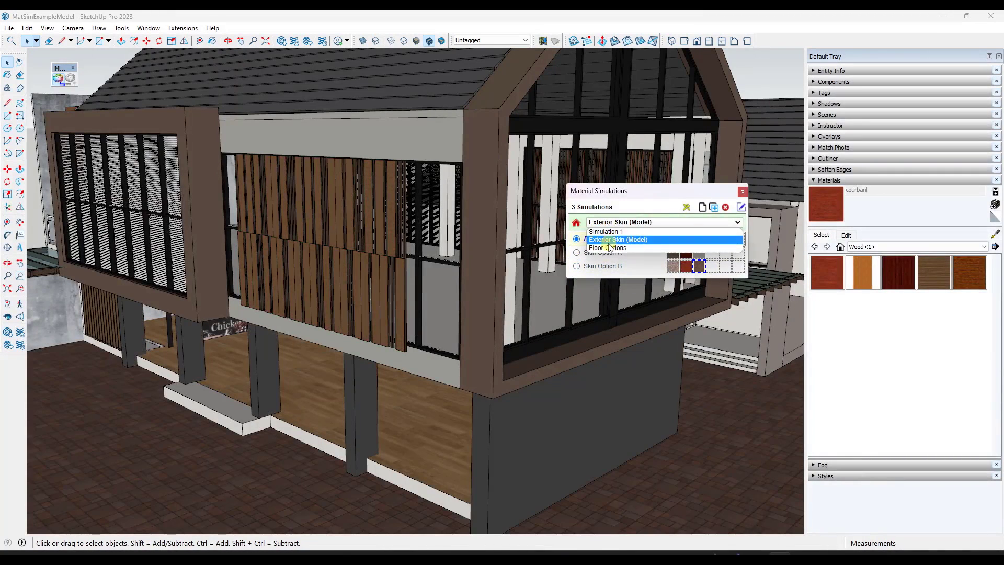
left_click(608, 248)
left_click(576, 253)
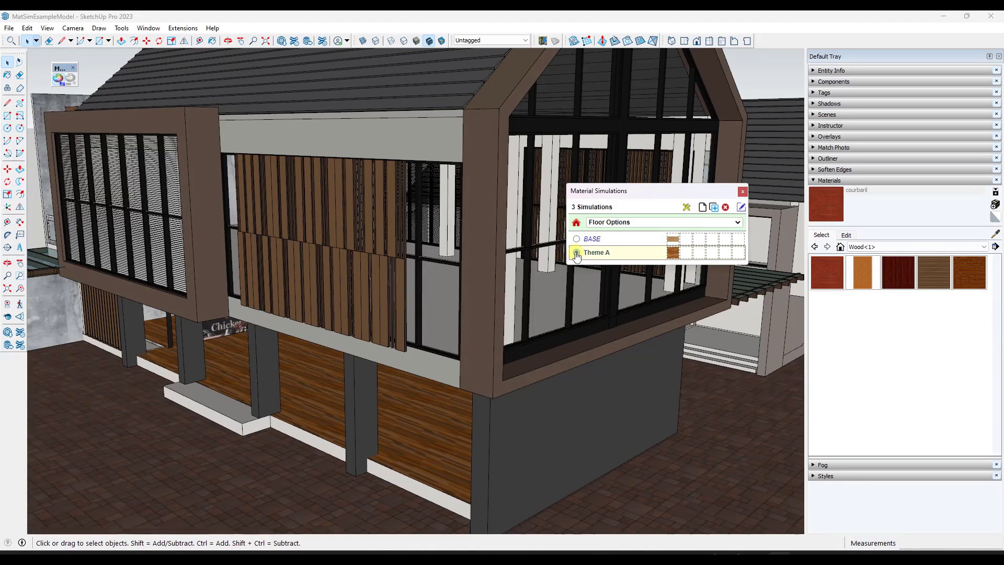